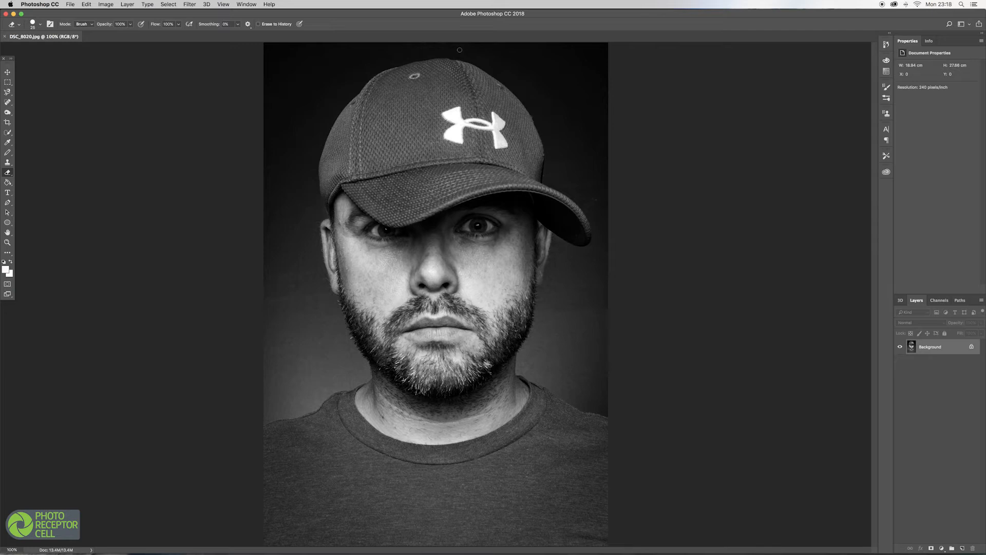
Duplicate the Background layer of the portrait.
{"action": "key", "text": "super+j"}
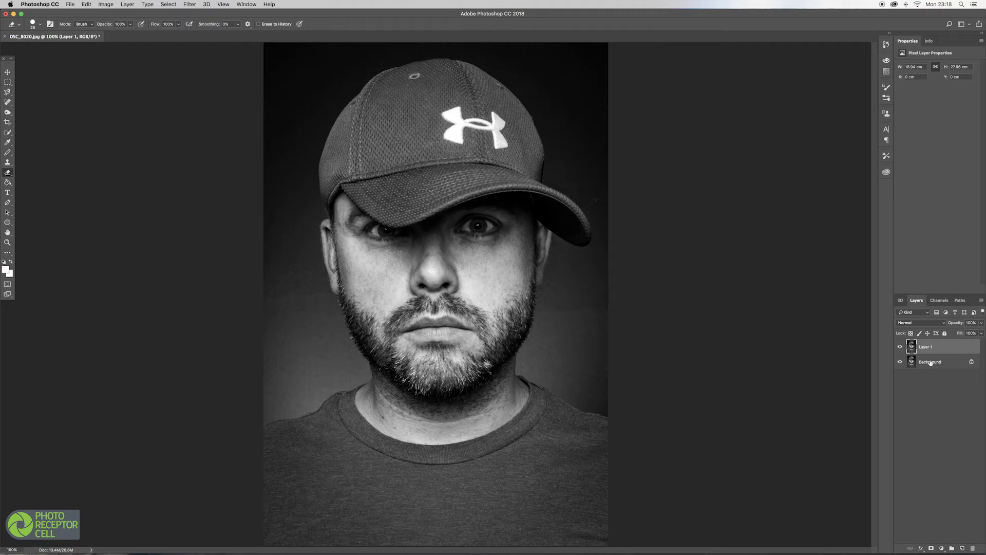
Examine the Red, Green, Blue and RGB channels one by one to compare their contrast.
{"action": "left_click", "coordinate": [940, 301]}
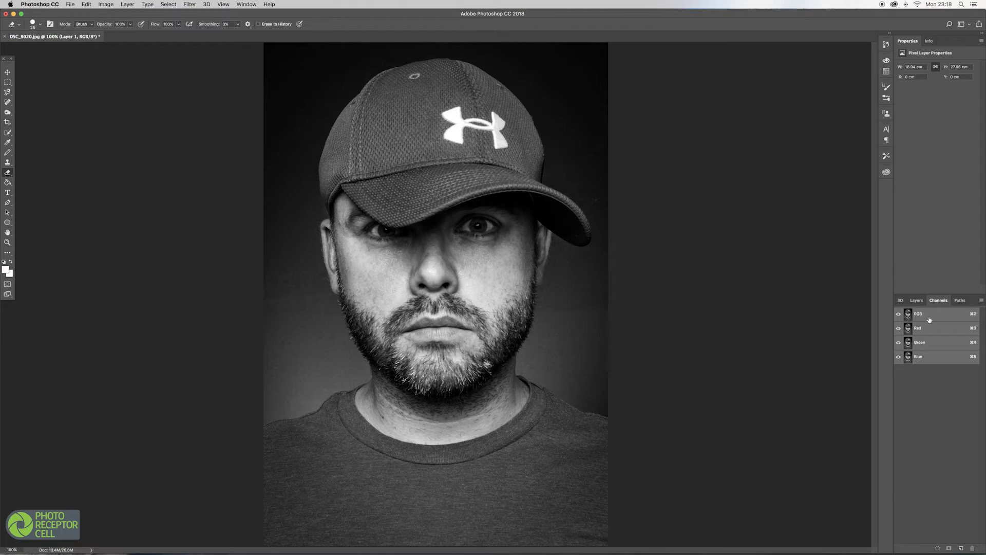
{"action": "left_click", "coordinate": [926, 327]}
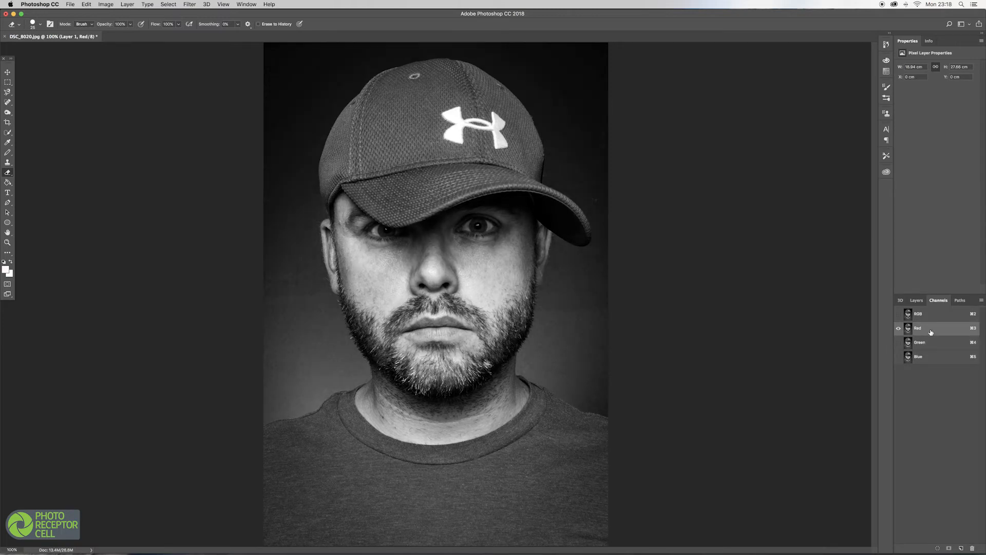
{"action": "left_click", "coordinate": [938, 343]}
{"action": "left_click", "coordinate": [936, 357]}
{"action": "left_click", "coordinate": [932, 330]}
{"action": "left_click", "coordinate": [930, 314]}
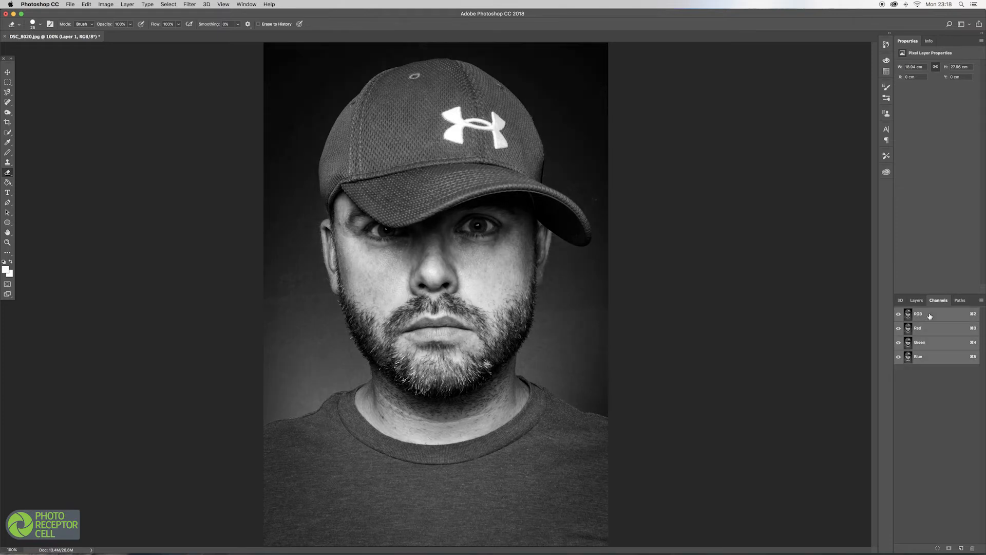
{"action": "left_click", "coordinate": [933, 329]}
{"action": "left_click", "coordinate": [931, 343]}
{"action": "left_click", "coordinate": [932, 358]}
{"action": "left_click", "coordinate": [933, 315]}
{"action": "left_click", "coordinate": [929, 332]}
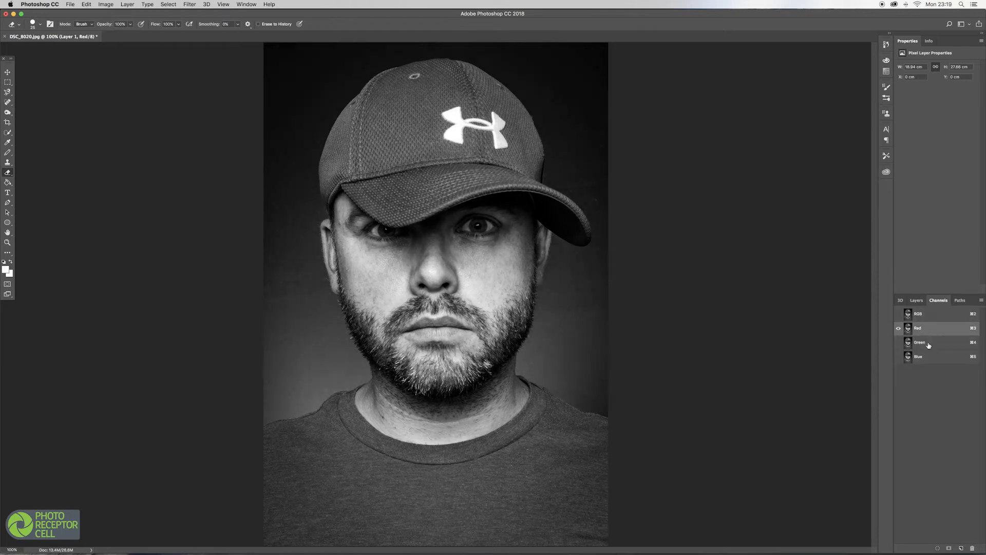
{"action": "left_click", "coordinate": [930, 343]}
{"action": "left_click", "coordinate": [929, 359]}
{"action": "left_click", "coordinate": [930, 329]}
Duplicate the Red channel into a new document named Displacement.
{"action": "right_click", "coordinate": [928, 327]}
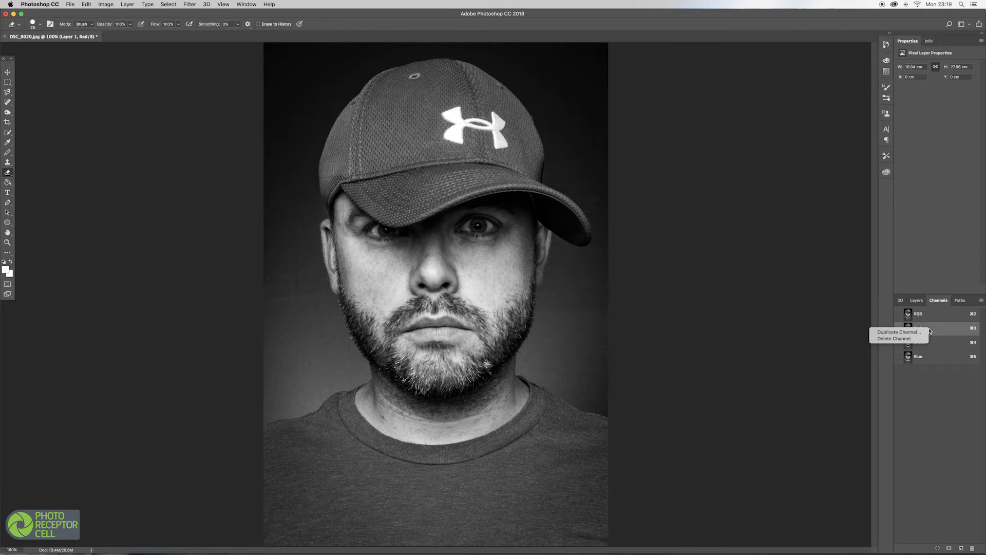
{"action": "left_click", "coordinate": [898, 332]}
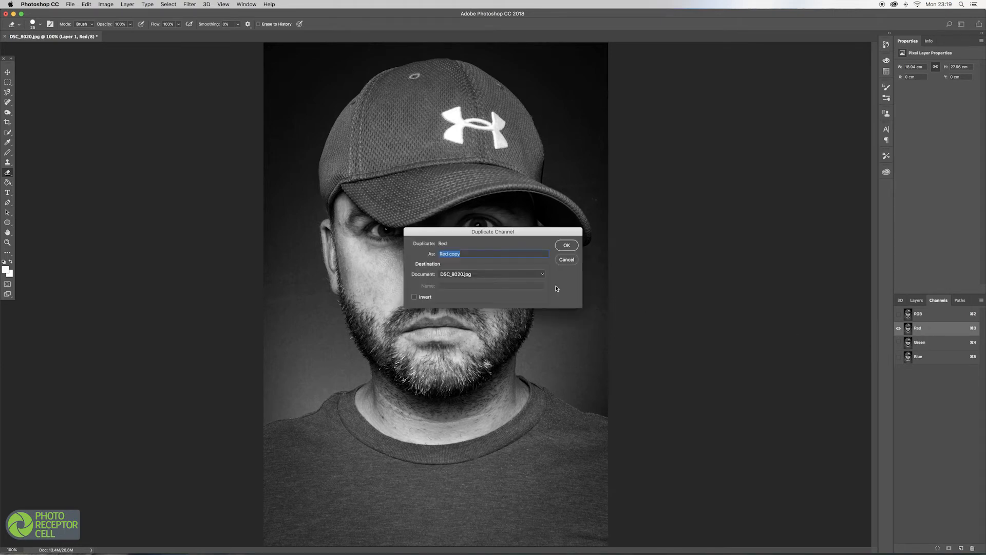
{"action": "left_click", "coordinate": [516, 274]}
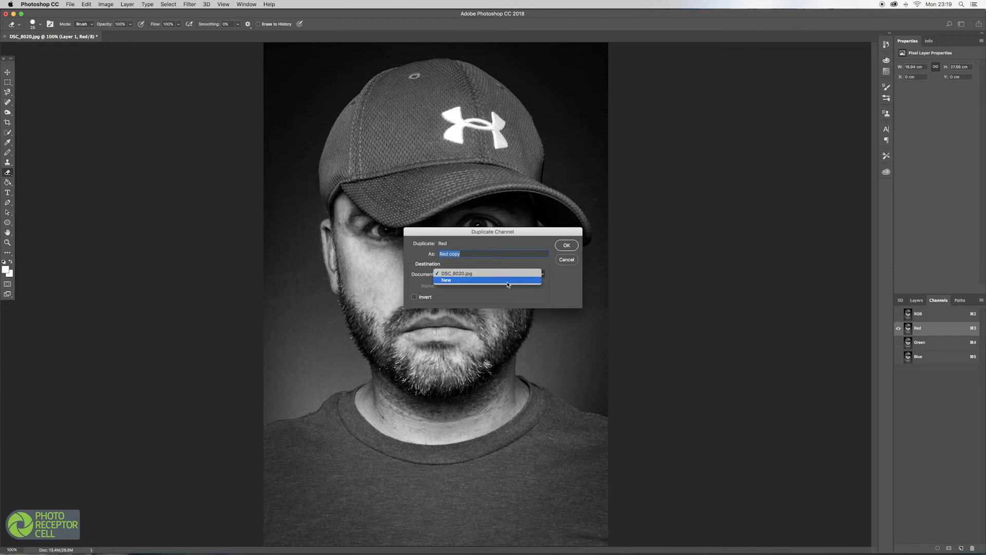
{"action": "left_click", "coordinate": [507, 281]}
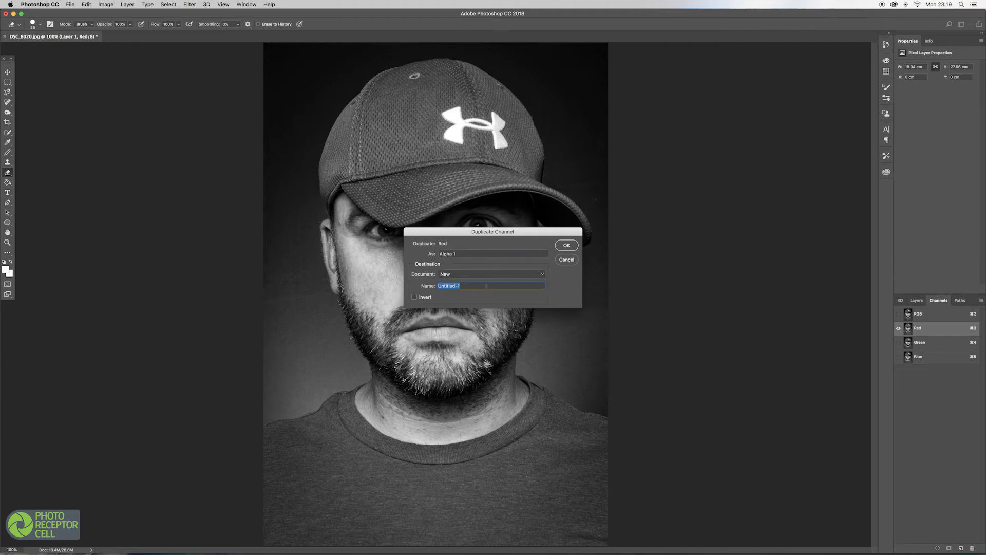
{"action": "type", "text": "Displacement"}
{"action": "left_click", "coordinate": [567, 245]}
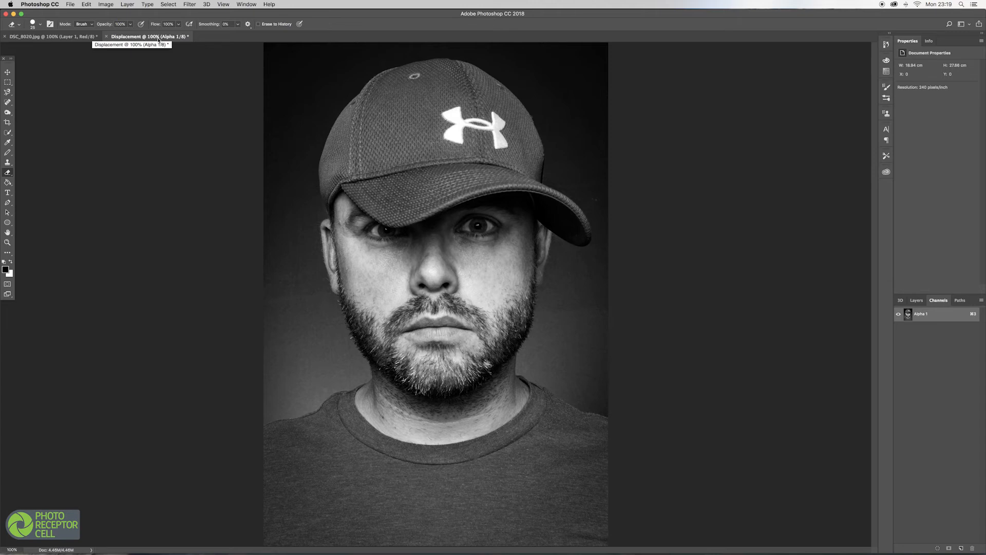
Apply a Gaussian Blur with a radius of about 5.8 pixels to the Displacement document.
{"action": "left_click", "coordinate": [68, 41]}
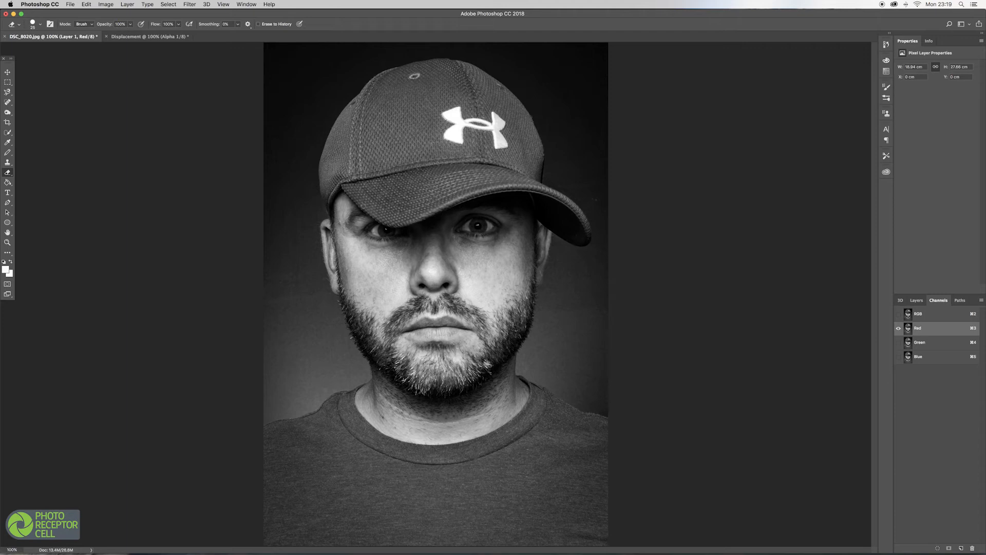
{"action": "left_click", "coordinate": [133, 37]}
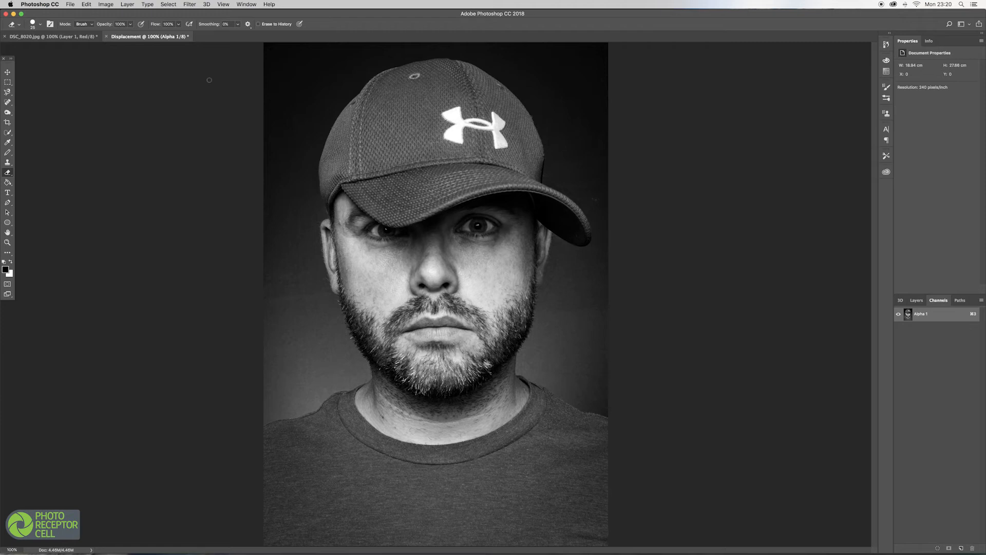
{"action": "left_click", "coordinate": [188, 4]}
{"action": "mouse_move", "coordinate": [199, 97]}
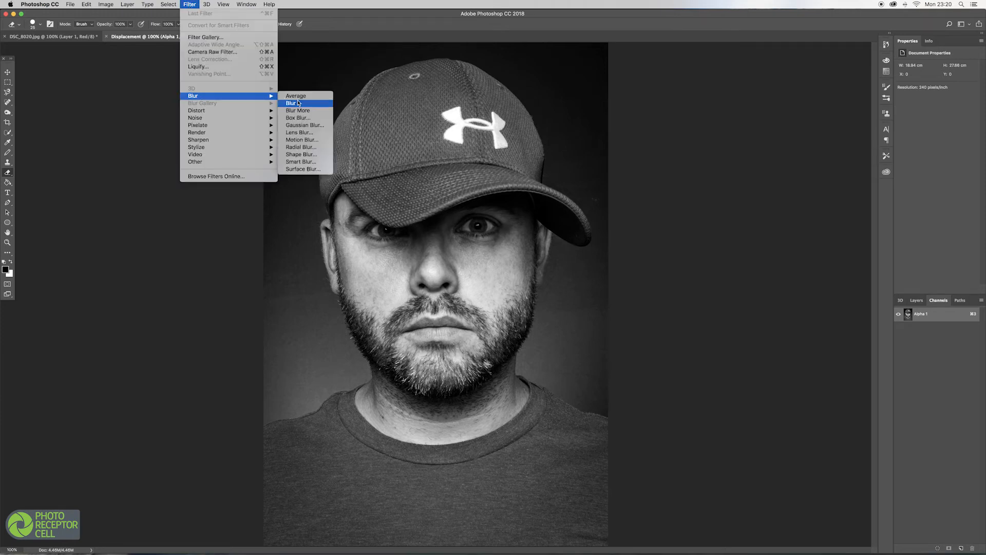
{"action": "left_click", "coordinate": [295, 126]}
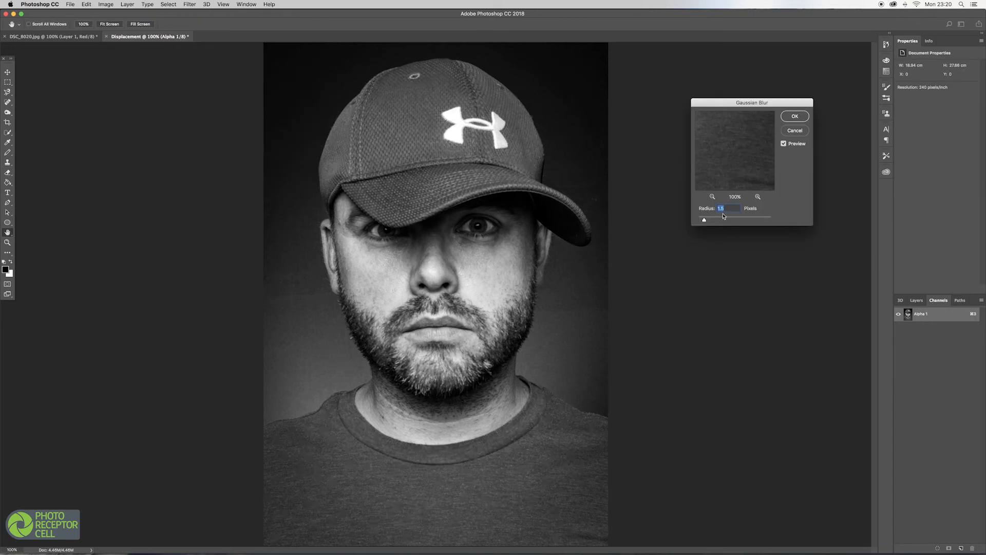
{"action": "left_click", "coordinate": [723, 217]}
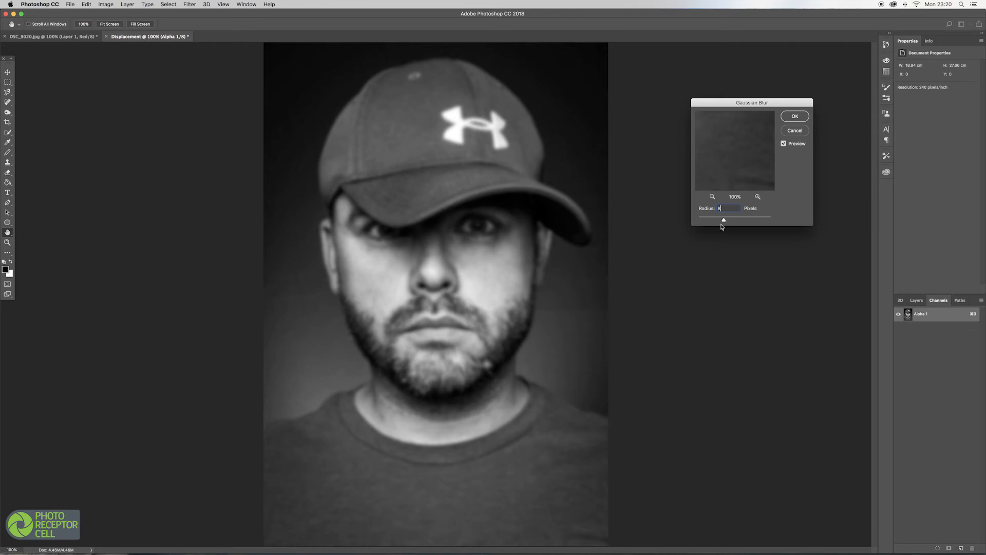
{"action": "left_click_drag", "start_coordinate": [723, 222], "coordinate": [720, 221]}
{"action": "left_click", "coordinate": [796, 117]}
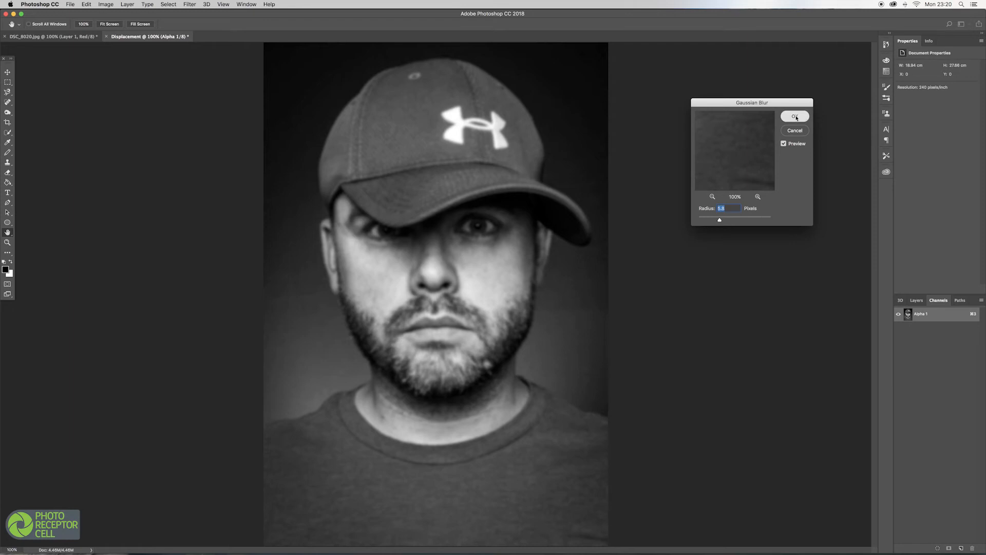
Save the Displacement document as Displacement.psd on the Desktop.
{"action": "key", "text": "e"}
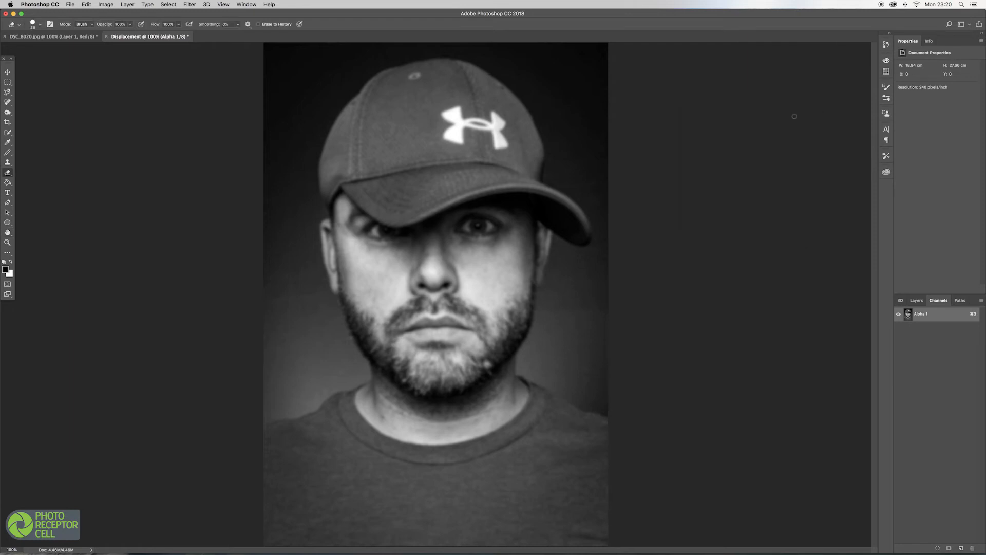
{"action": "left_click", "coordinate": [71, 5]}
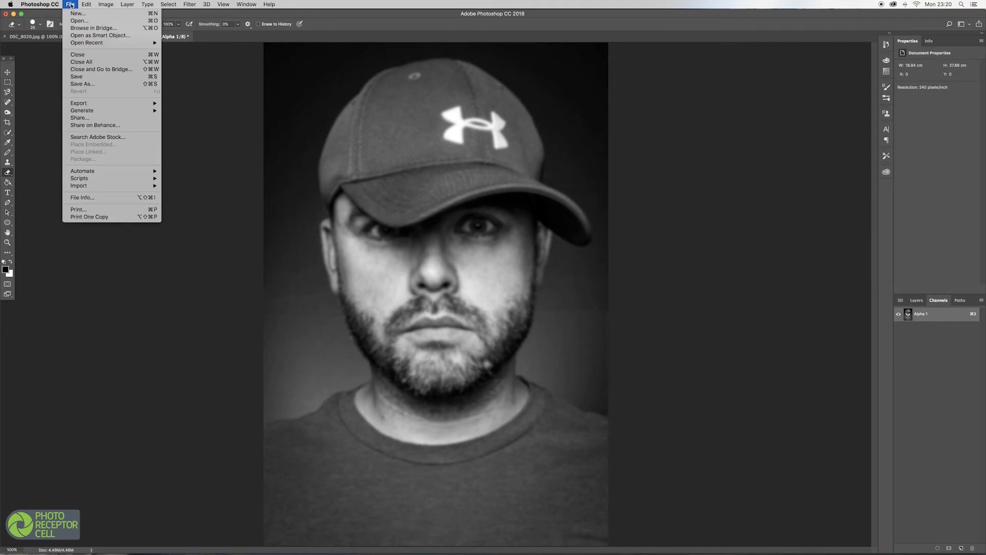
{"action": "left_click", "coordinate": [77, 77]}
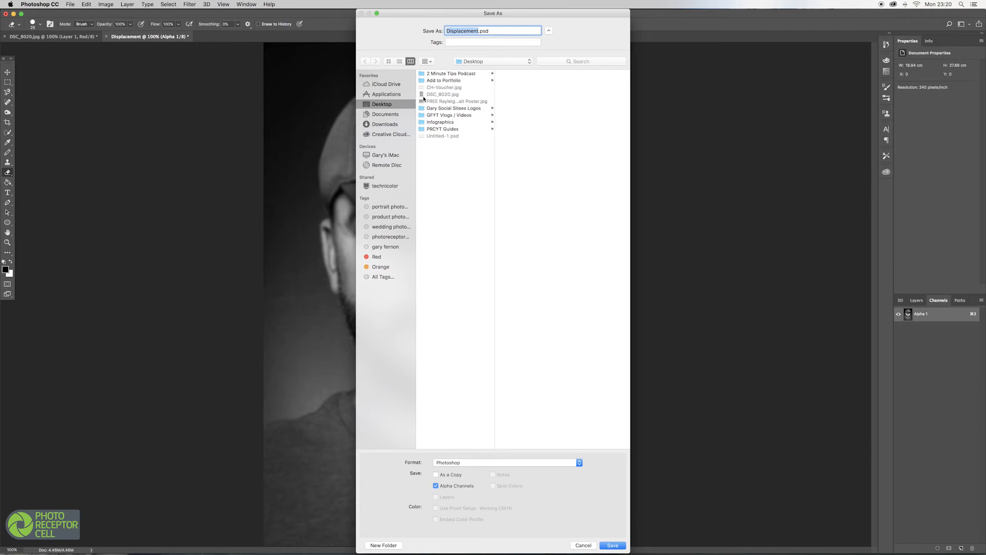
{"action": "left_click", "coordinate": [613, 545]}
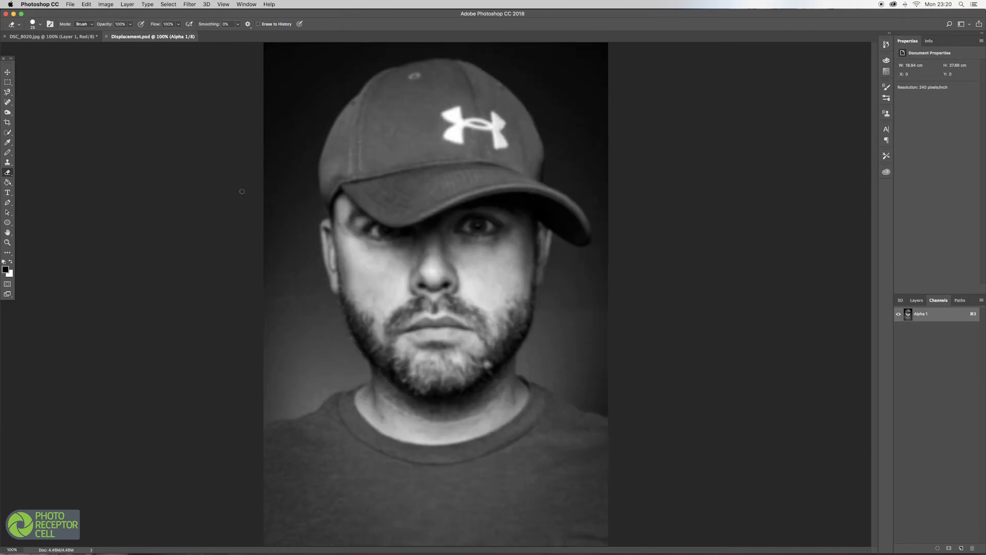
Return to the original photo and add a new empty layer above Layer 1.
{"action": "left_click", "coordinate": [106, 36]}
{"action": "left_click", "coordinate": [916, 300]}
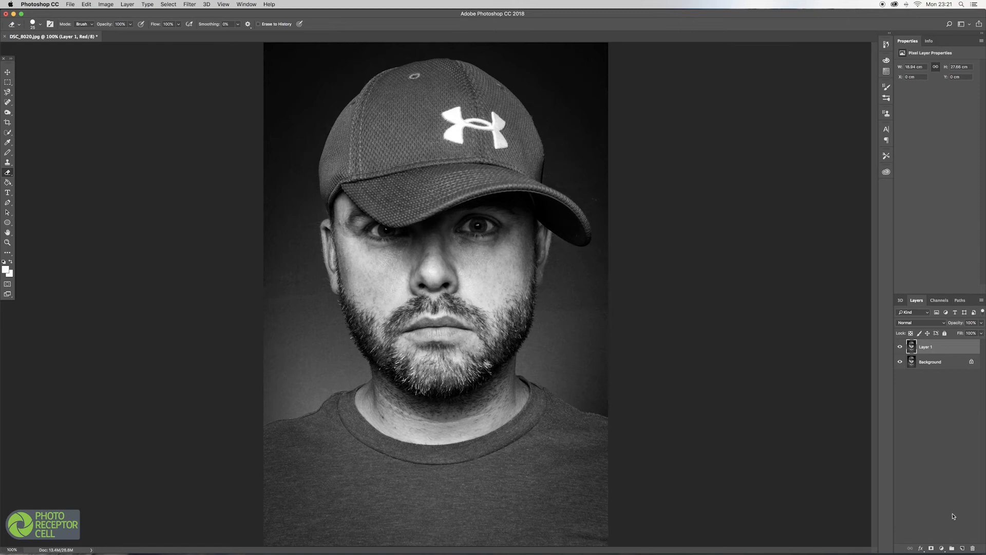
{"action": "left_click", "coordinate": [963, 548]}
Select the Type tool and set the Impact font size to 14 pt.
{"action": "key", "text": "t"}
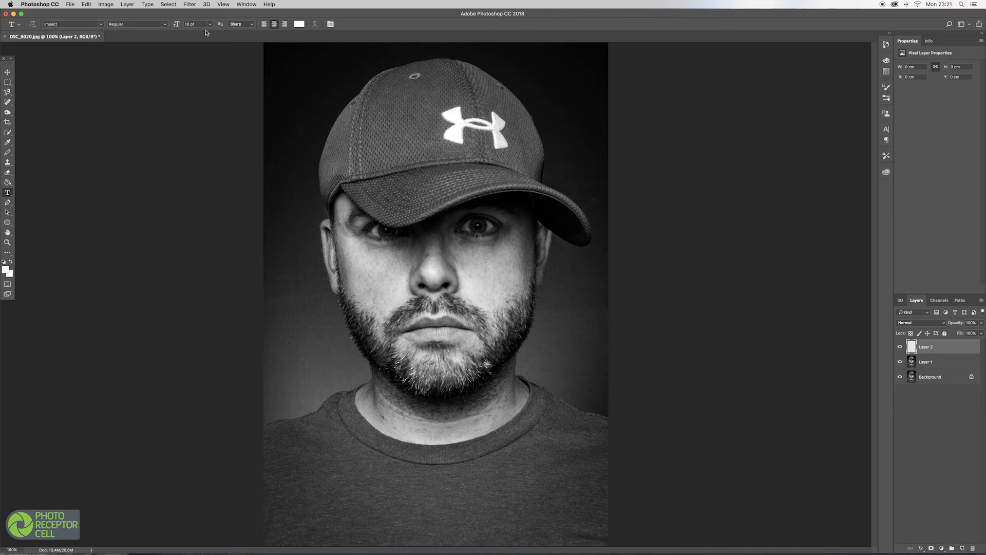
{"action": "left_click", "coordinate": [210, 26]}
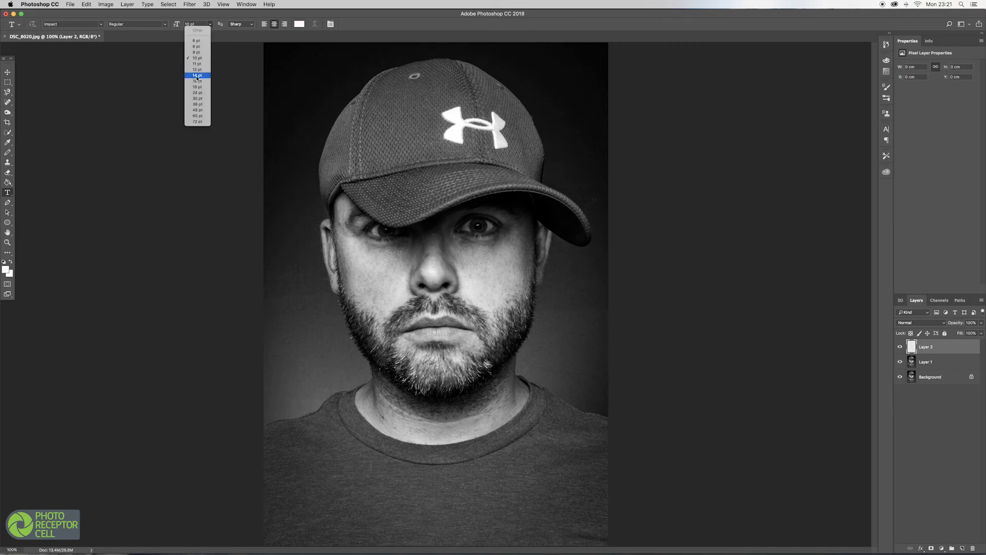
{"action": "left_click", "coordinate": [198, 76]}
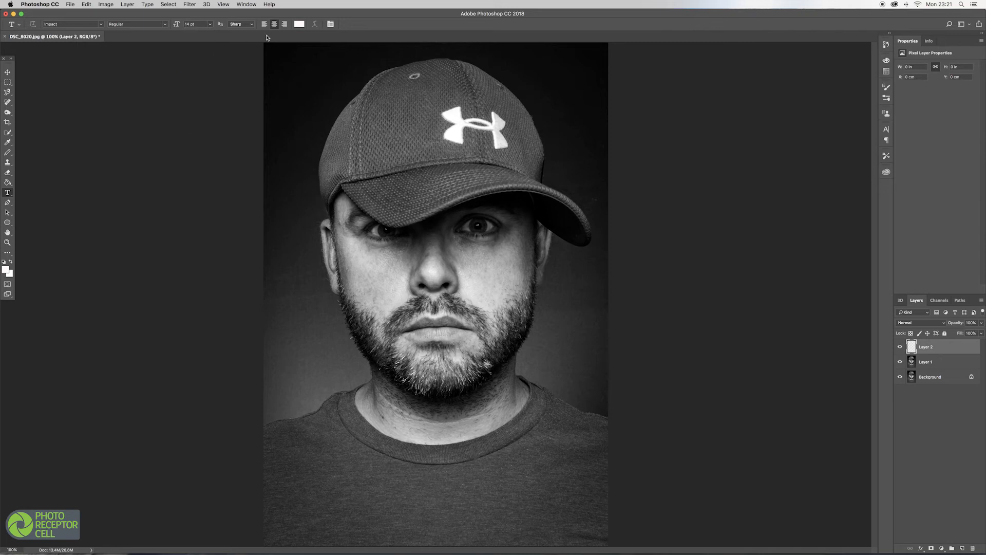
Type "Warp Text To A Photo" on five lines over the cap and face.
{"action": "left_click", "coordinate": [435, 120]}
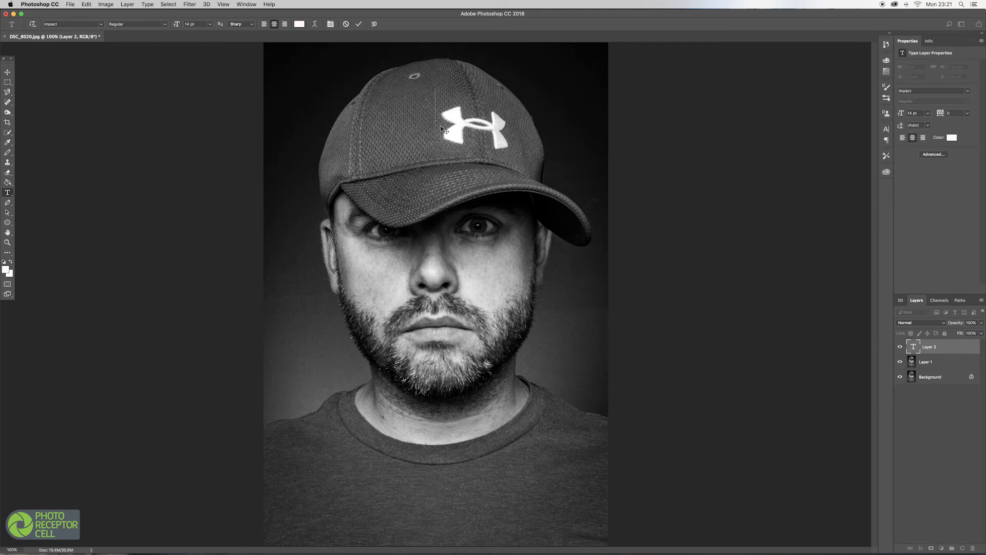
{"action": "type", "text": "War"}
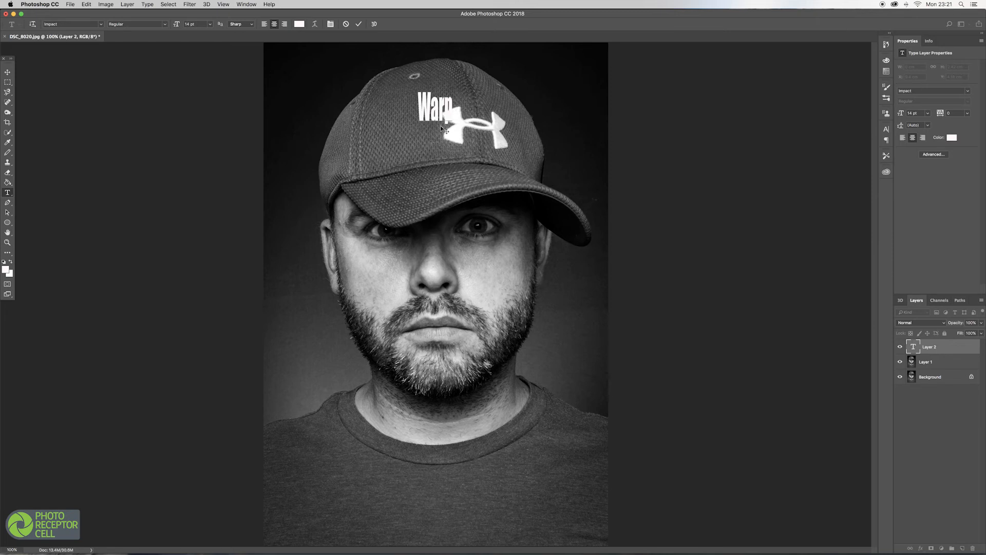
{"action": "type", "text": "p"}
{"action": "key", "text": "Return"}
{"action": "type", "text": "A"}
{"action": "key", "text": "BackSpace"}
{"action": "type", "text": "Text"}
{"action": "key", "text": "Return"}
{"action": "type", "text": "To"}
{"action": "key", "text": "Return"}
{"action": "type", "text": "A"}
{"action": "key", "text": "Return"}
{"action": "type", "text": "Photo"}
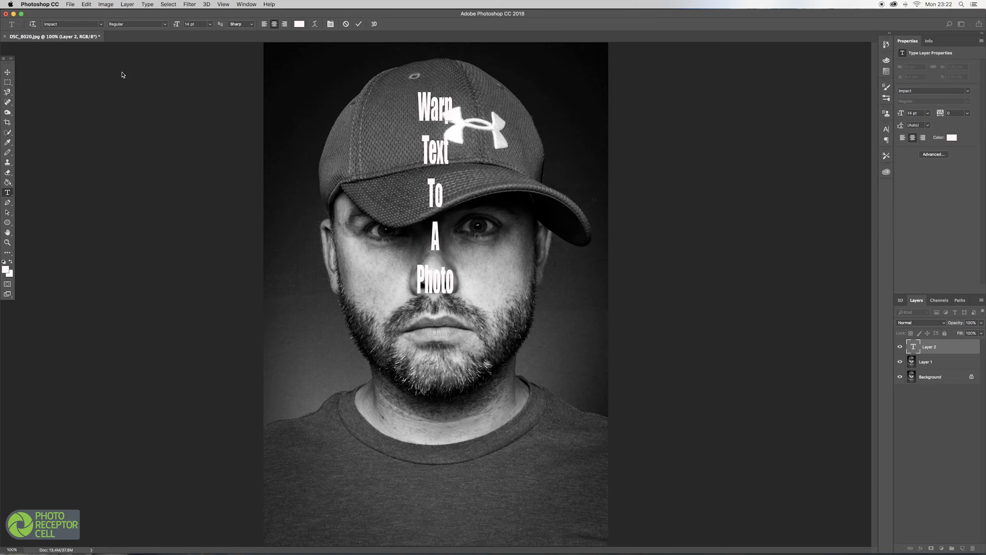
Free-transform the text block, enlarging it to cover most of the face and cap, and commit.
{"action": "left_click", "coordinate": [7, 72]}
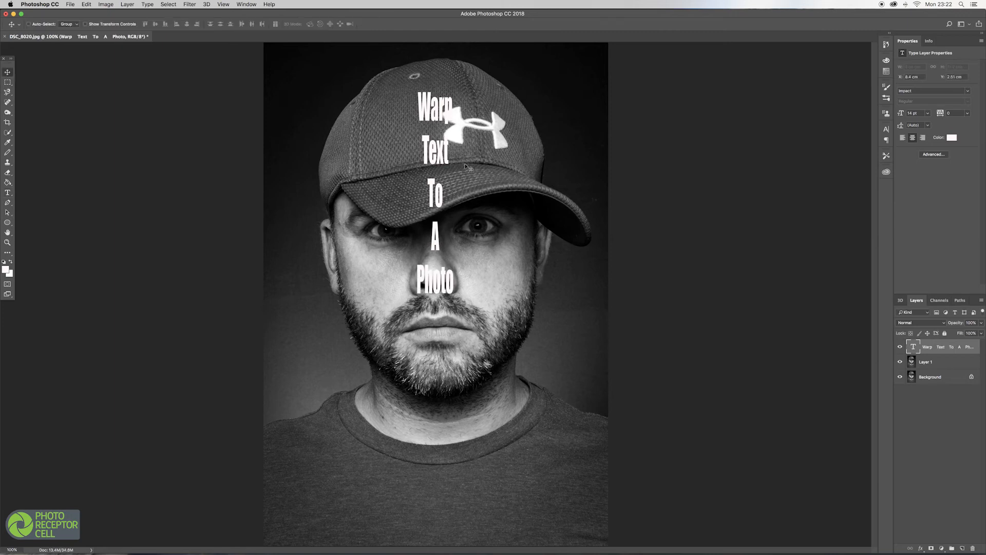
{"action": "key", "text": "super+t"}
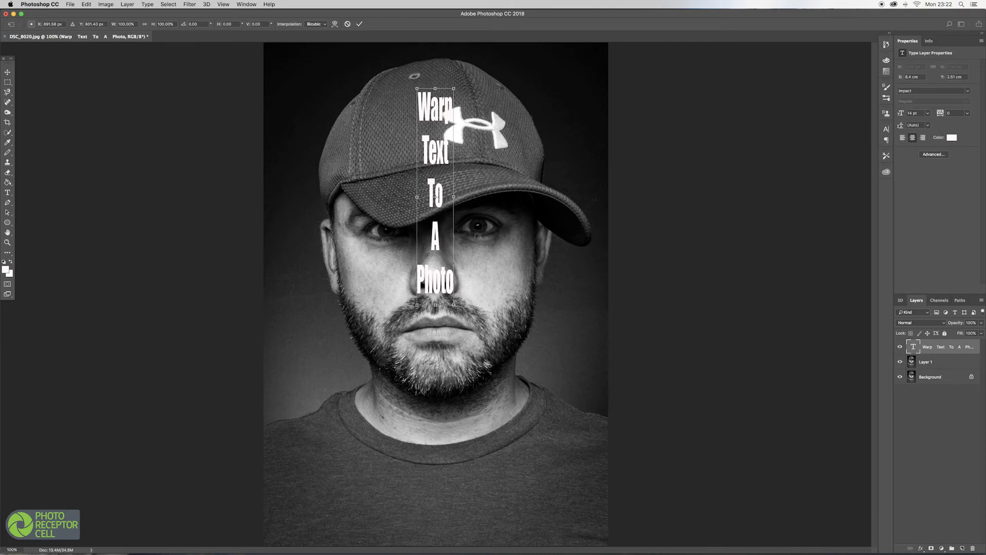
{"action": "left_click_drag", "start_coordinate": [453, 305], "coordinate": [552, 494]}
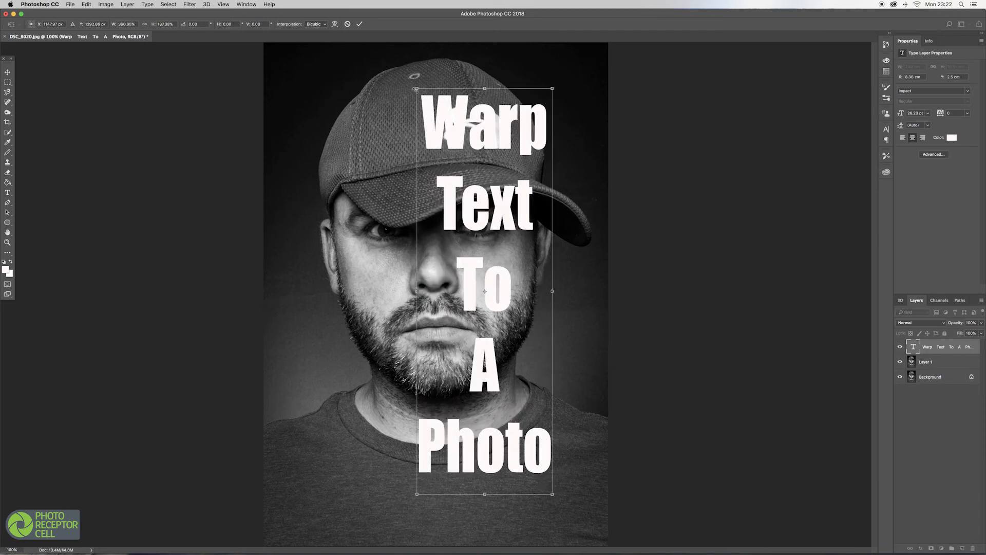
{"action": "left_click_drag", "start_coordinate": [417, 292], "coordinate": [325, 289]}
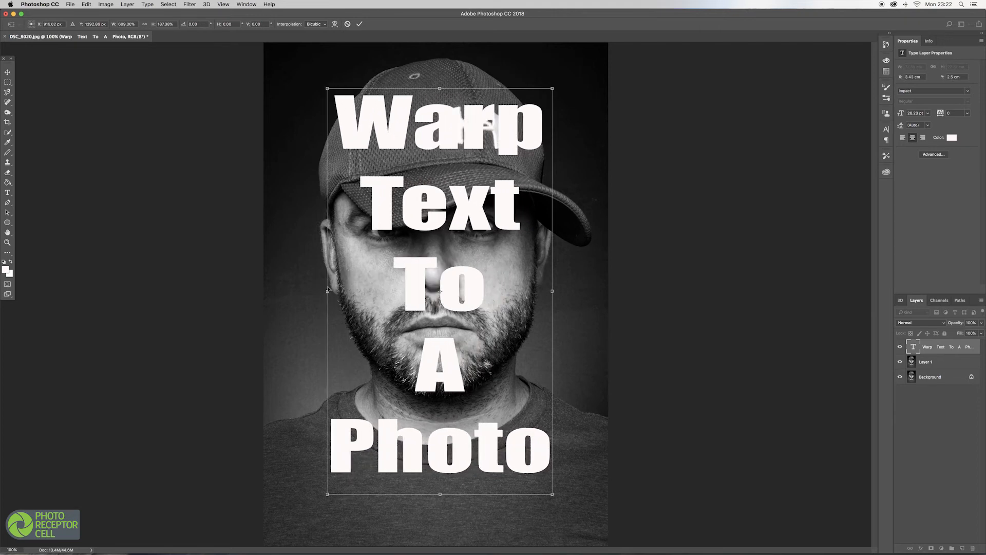
{"action": "key", "text": "Return"}
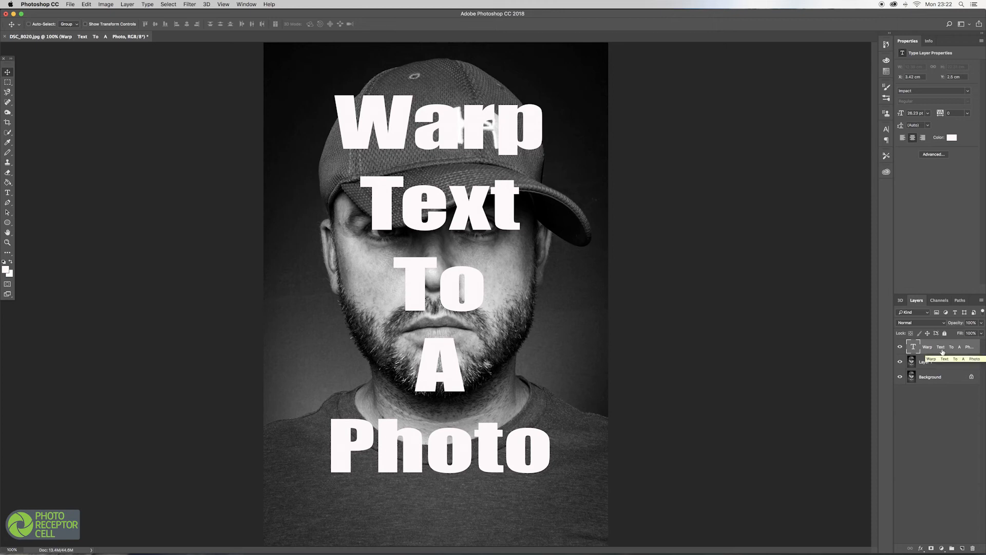
Convert the text layer to a smart object.
{"action": "left_click", "coordinate": [981, 301]}
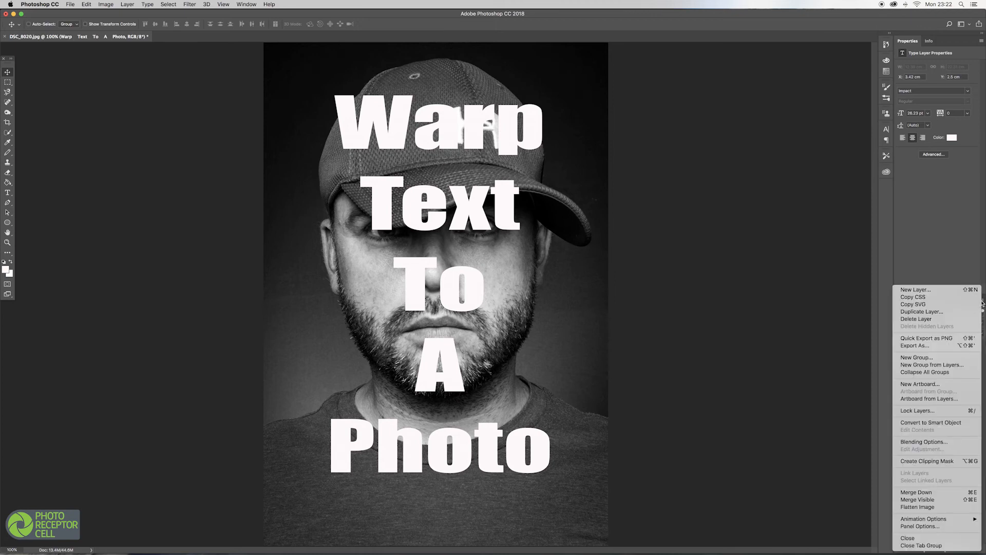
{"action": "left_click", "coordinate": [981, 302]}
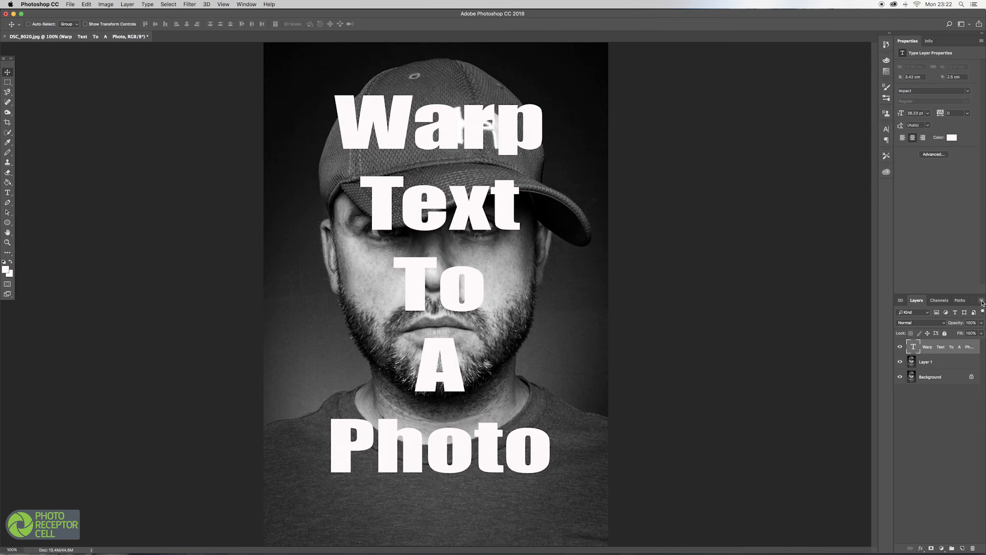
{"action": "left_click", "coordinate": [981, 301]}
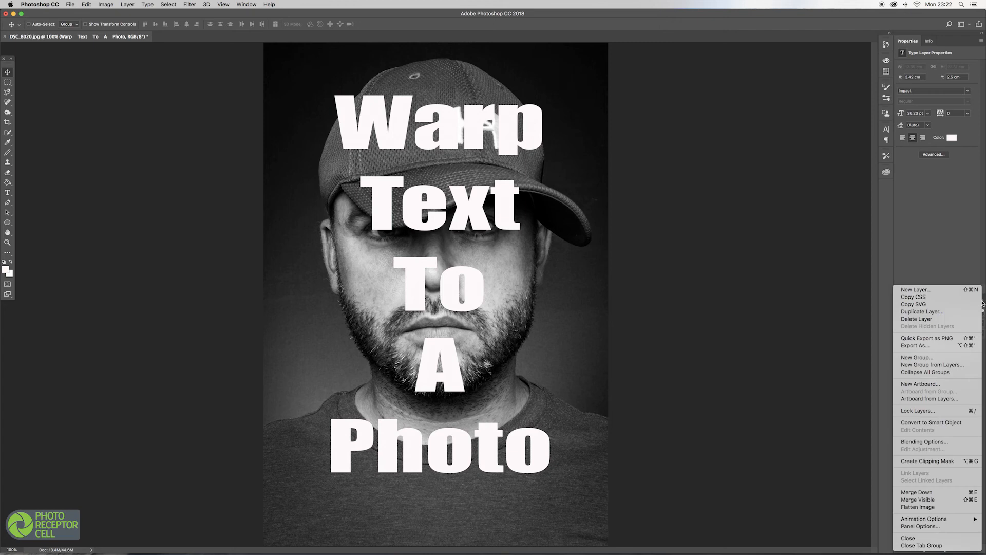
{"action": "left_click", "coordinate": [935, 423]}
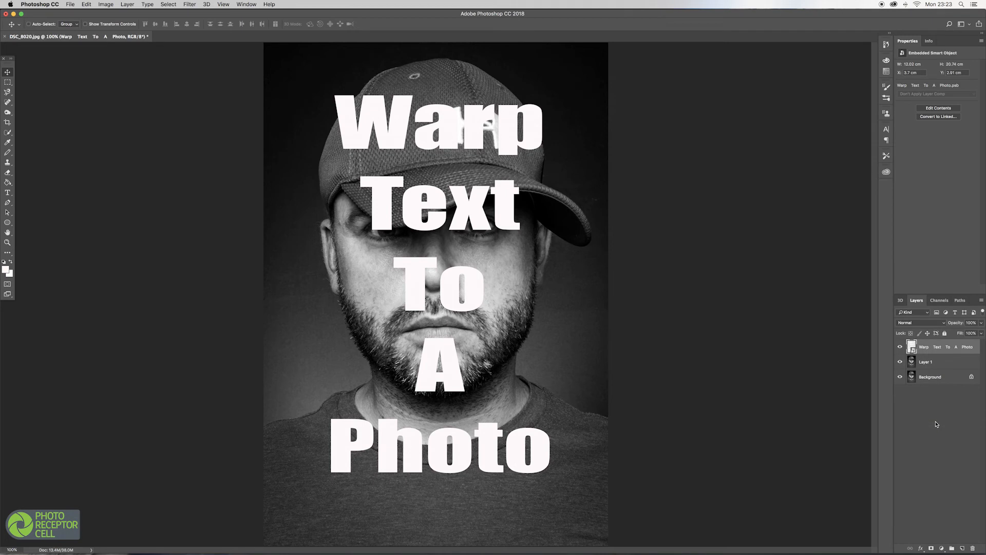
Apply the Displace filter to the text with scales of 10, using Displacement.psd as the displacement map.
{"action": "left_click", "coordinate": [189, 5]}
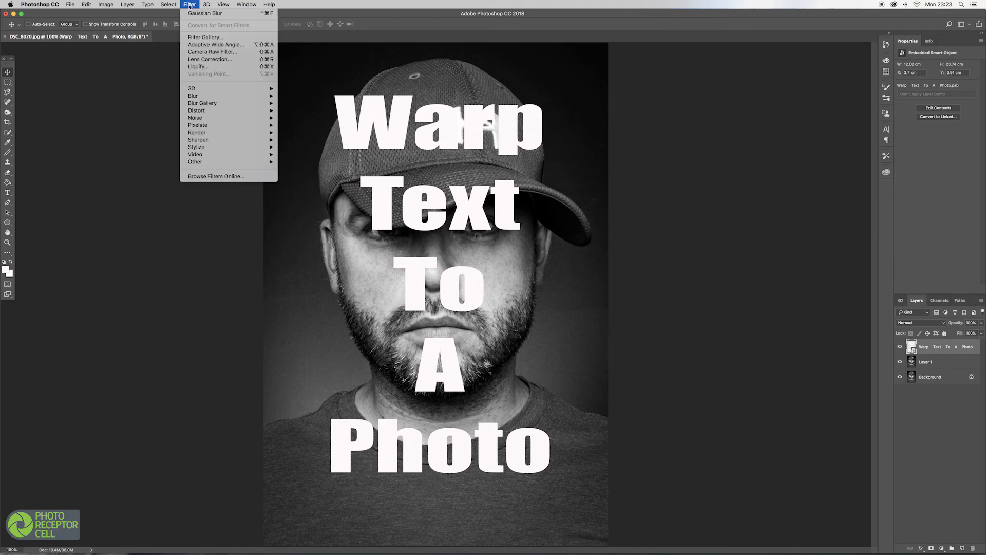
{"action": "mouse_move", "coordinate": [211, 111]}
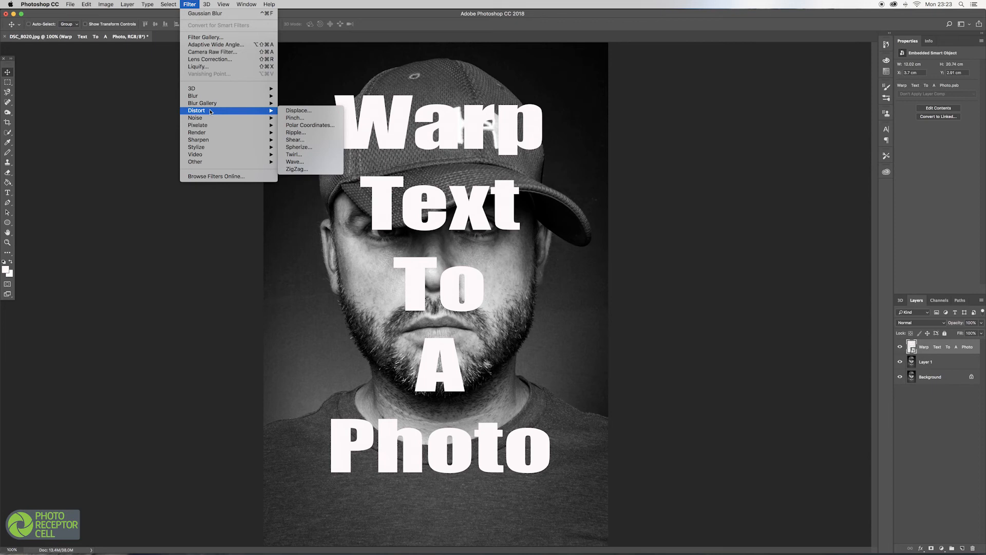
{"action": "left_click", "coordinate": [296, 111]}
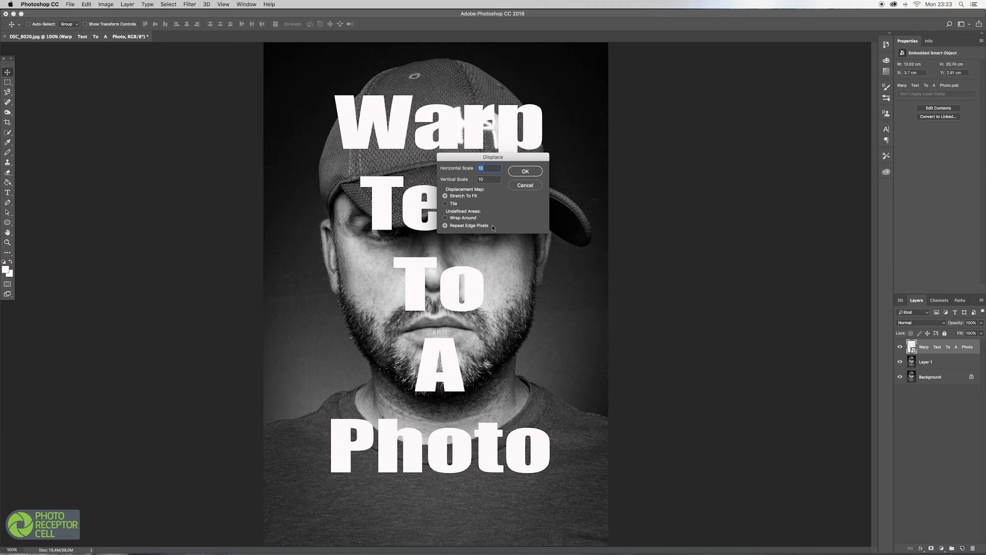
{"action": "left_click", "coordinate": [527, 171]}
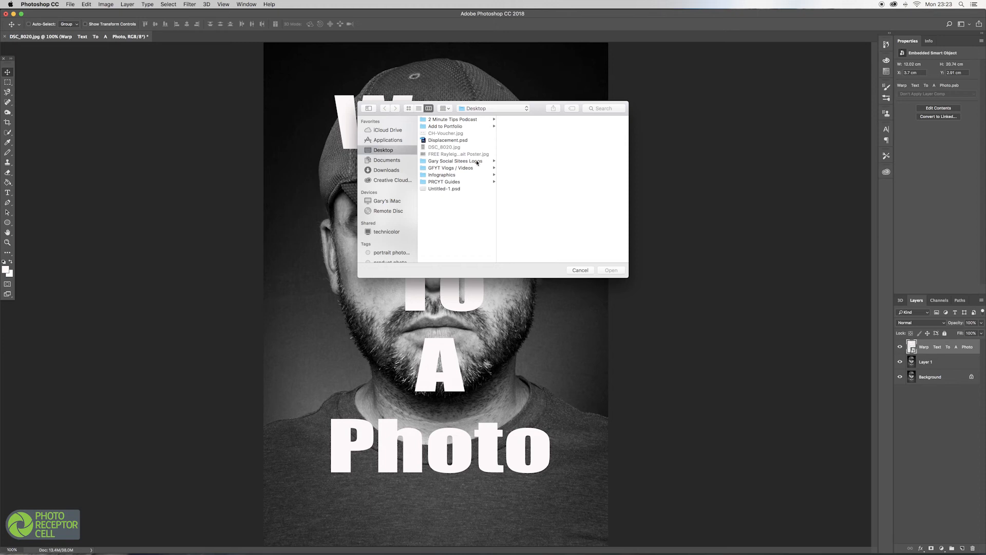
{"action": "left_click", "coordinate": [447, 142]}
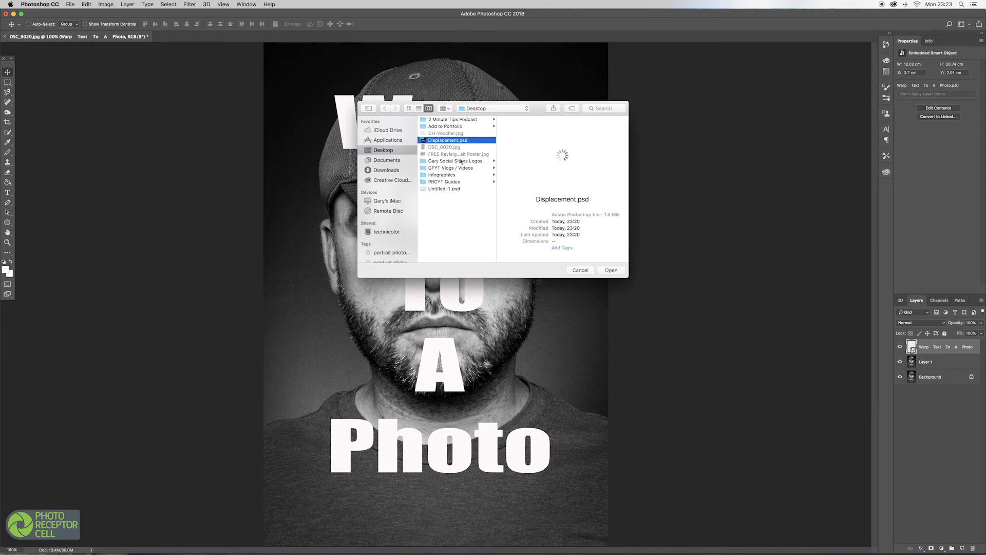
{"action": "left_click", "coordinate": [615, 272]}
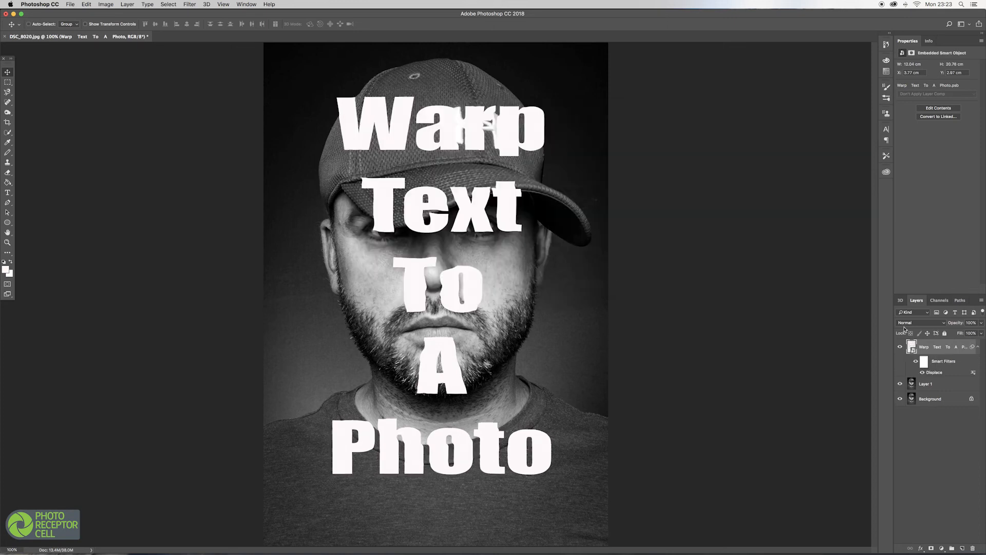
Set the text layer's blend mode to Linear Dodge (Add) and apply a small Gaussian Blur to it.
{"action": "left_click", "coordinate": [944, 323]}
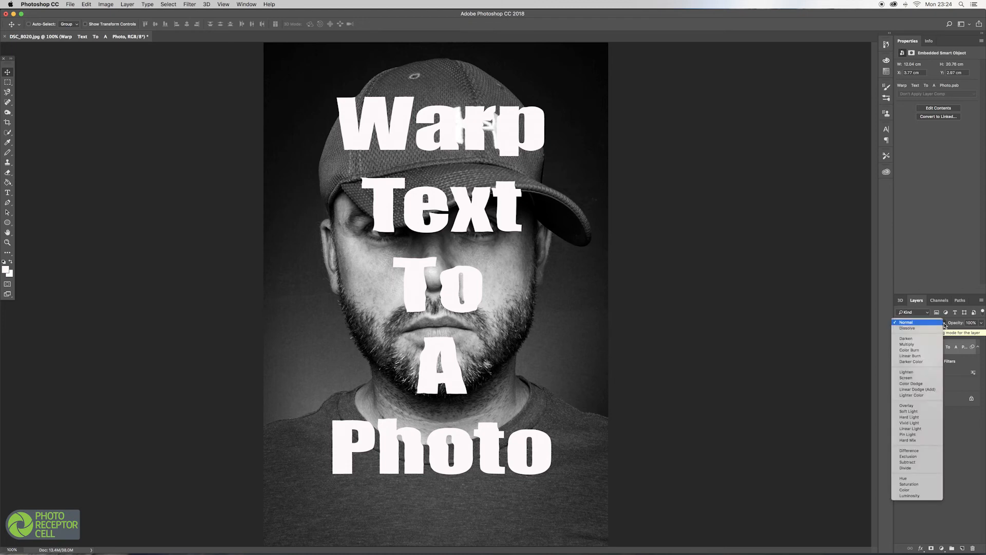
{"action": "left_click", "coordinate": [918, 390]}
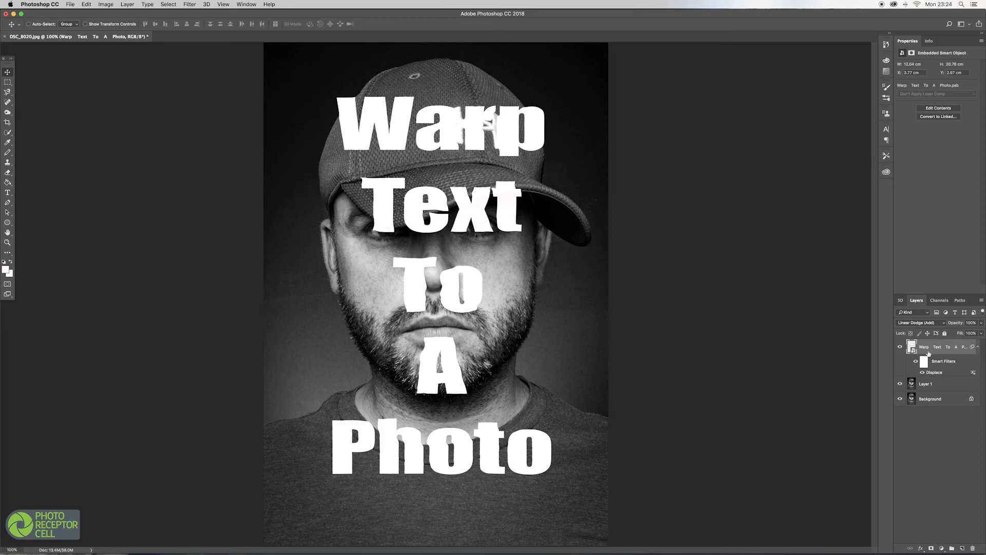
{"action": "left_click", "coordinate": [190, 4]}
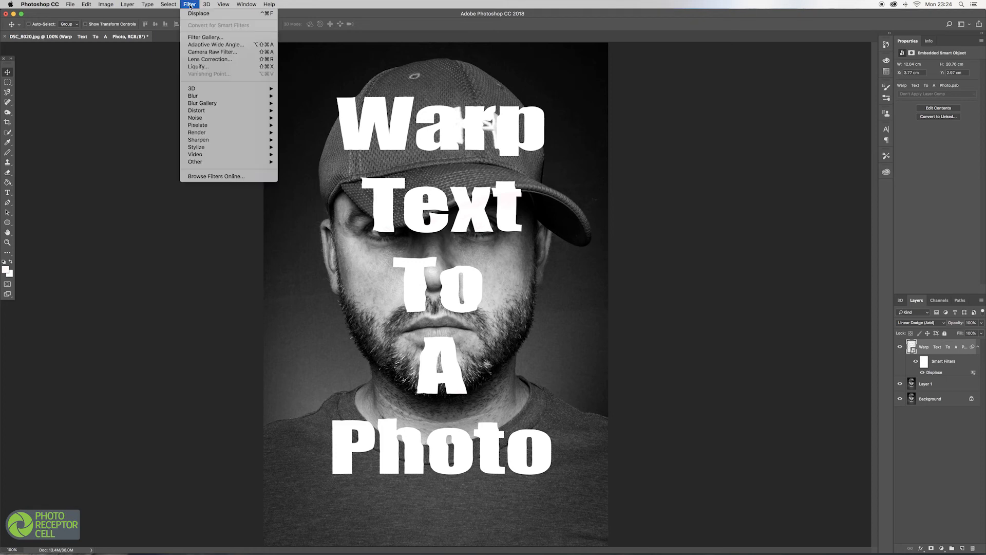
{"action": "mouse_move", "coordinate": [215, 97]}
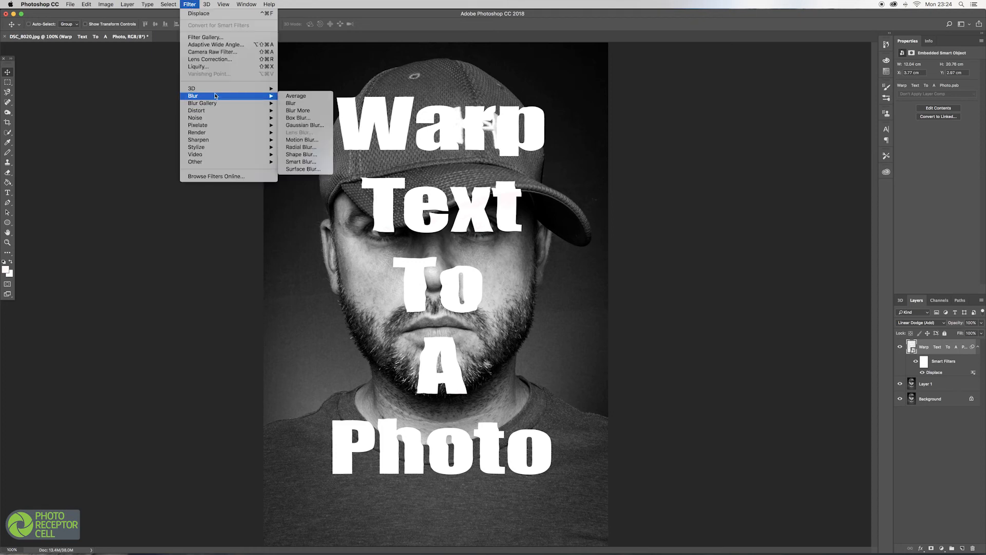
{"action": "left_click", "coordinate": [301, 126]}
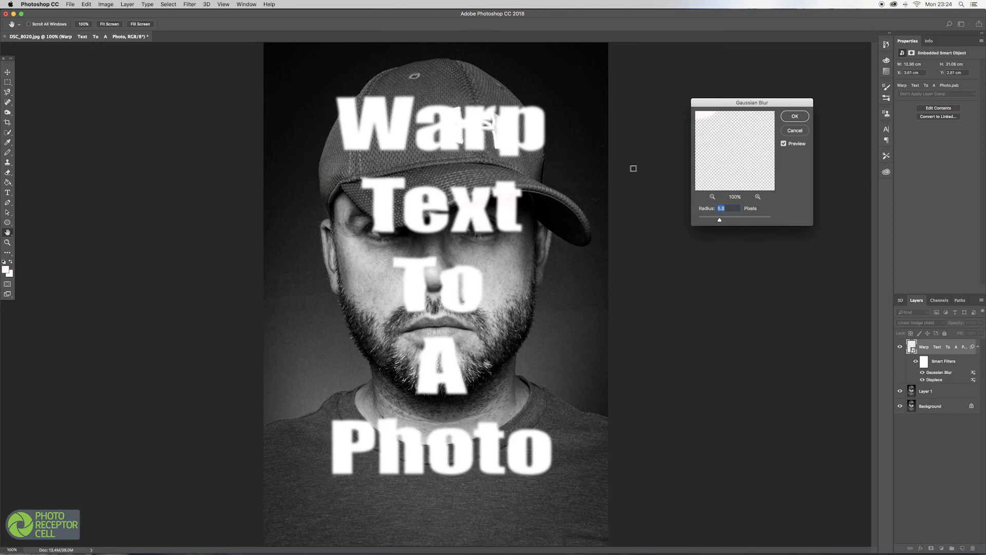
{"action": "left_click_drag", "start_coordinate": [719, 221], "coordinate": [704, 221]}
{"action": "left_click", "coordinate": [795, 117]}
Duplicate the Background layer, move the copy to the top of the stack, and clip it to the text layer.
{"action": "left_click", "coordinate": [935, 407]}
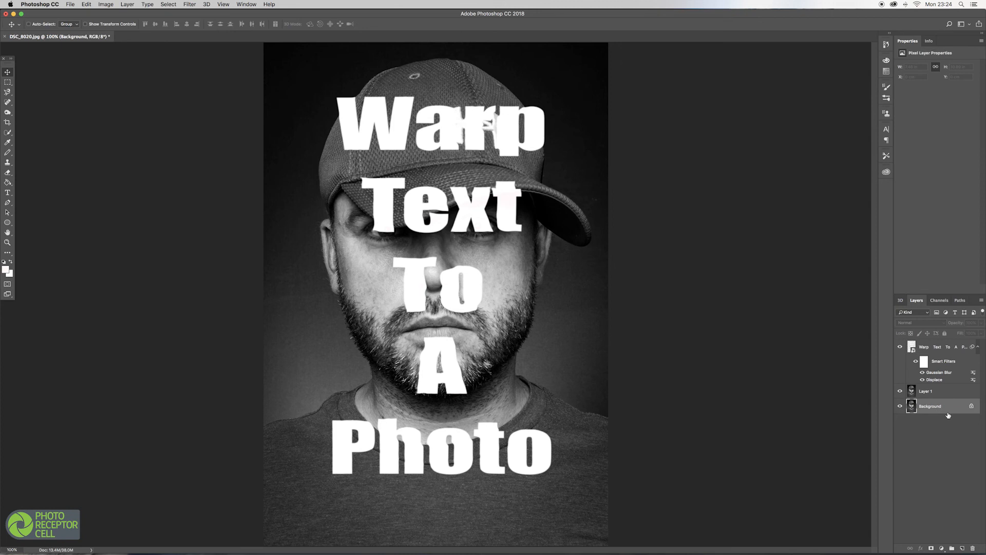
{"action": "key", "text": "super+j"}
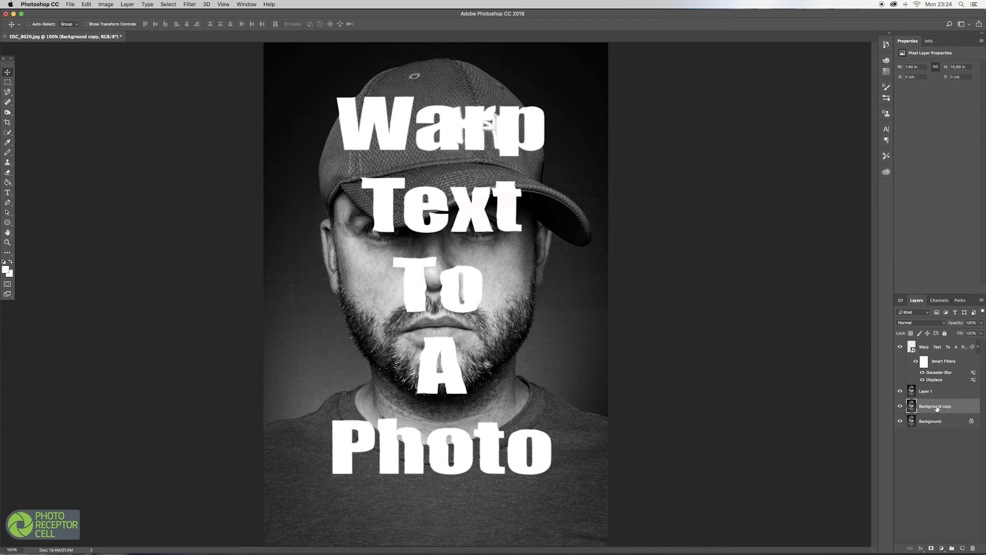
{"action": "left_click_drag", "start_coordinate": [934, 349], "coordinate": [934, 344]}
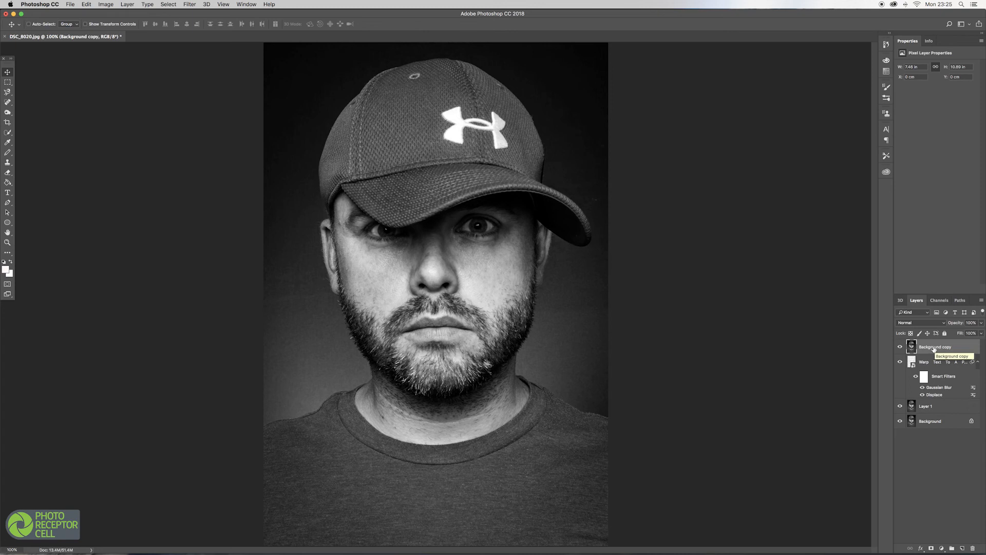
{"action": "left_click", "coordinate": [982, 301]}
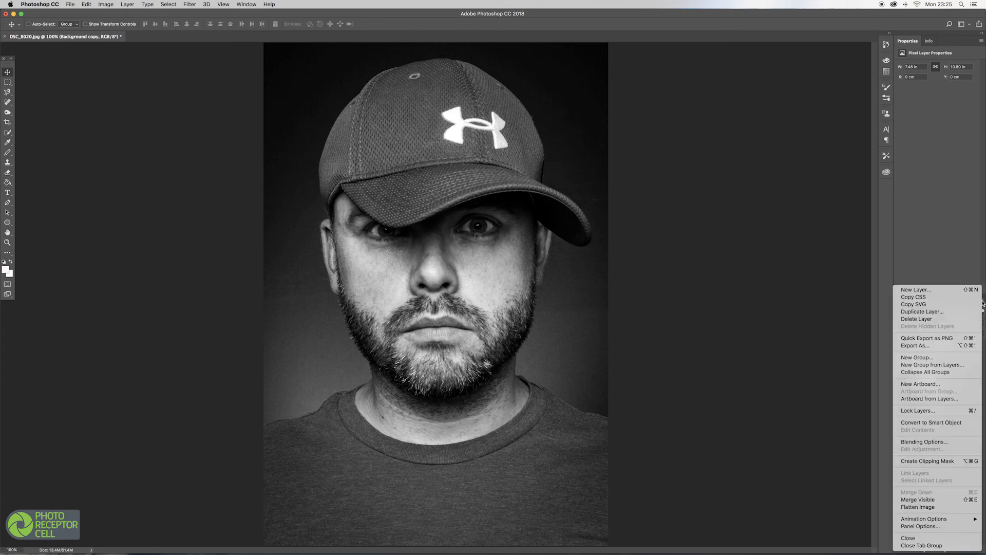
{"action": "left_click", "coordinate": [934, 461]}
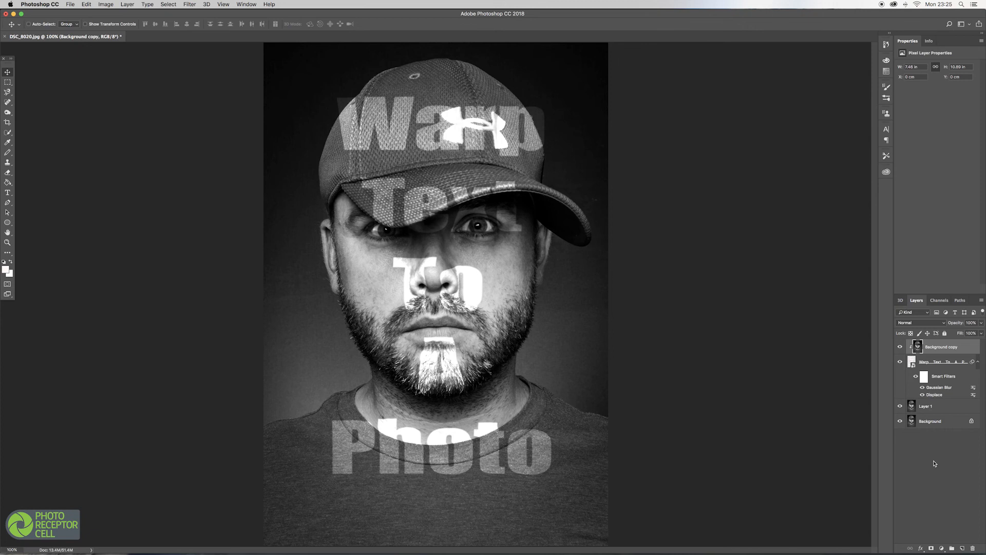
Add a Stroke layer style to the text layer and set the stroke colour to white.
{"action": "left_click", "coordinate": [926, 364]}
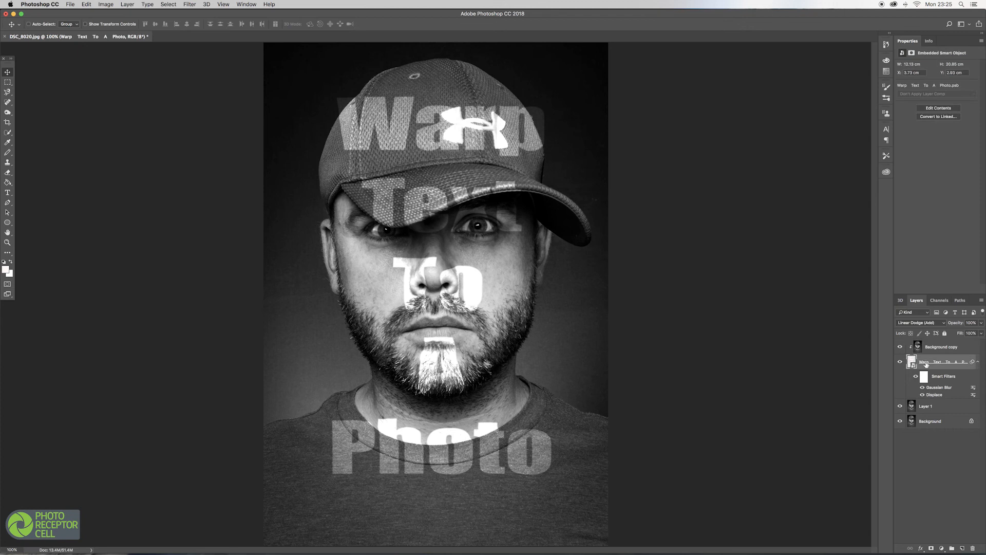
{"action": "double_click", "coordinate": [965, 360]}
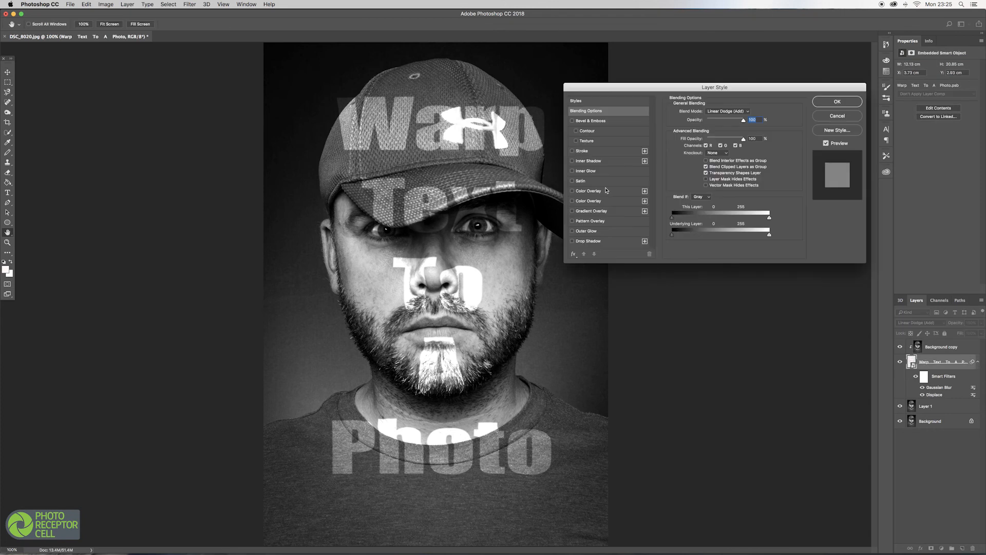
{"action": "left_click", "coordinate": [572, 151]}
{"action": "left_click", "coordinate": [598, 153]}
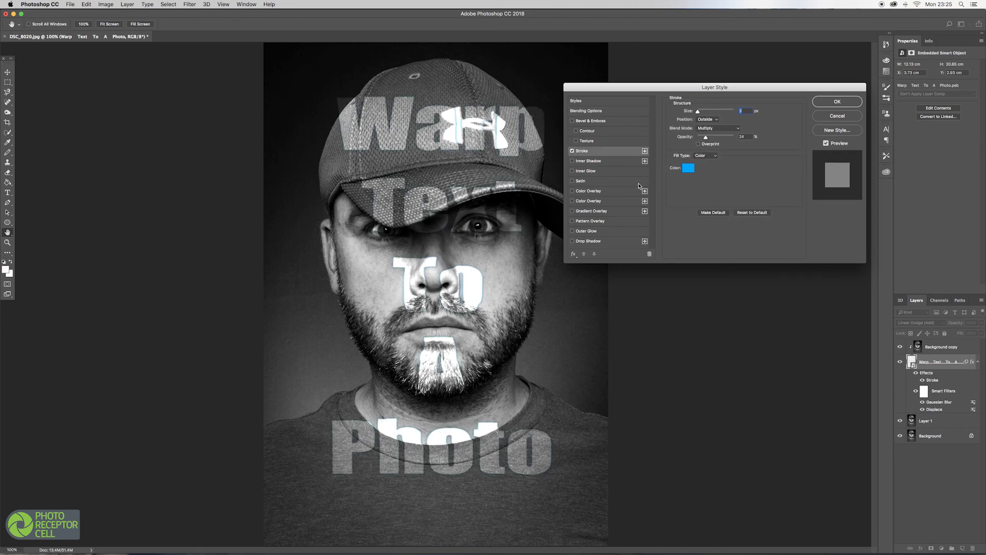
{"action": "left_click", "coordinate": [689, 168]}
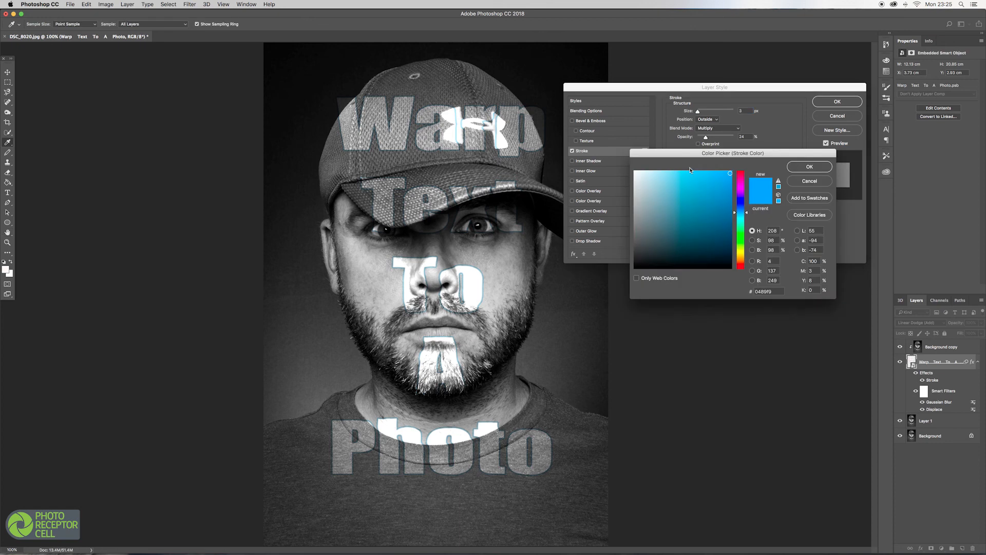
{"action": "left_click", "coordinate": [636, 172]}
{"action": "left_click", "coordinate": [800, 171]}
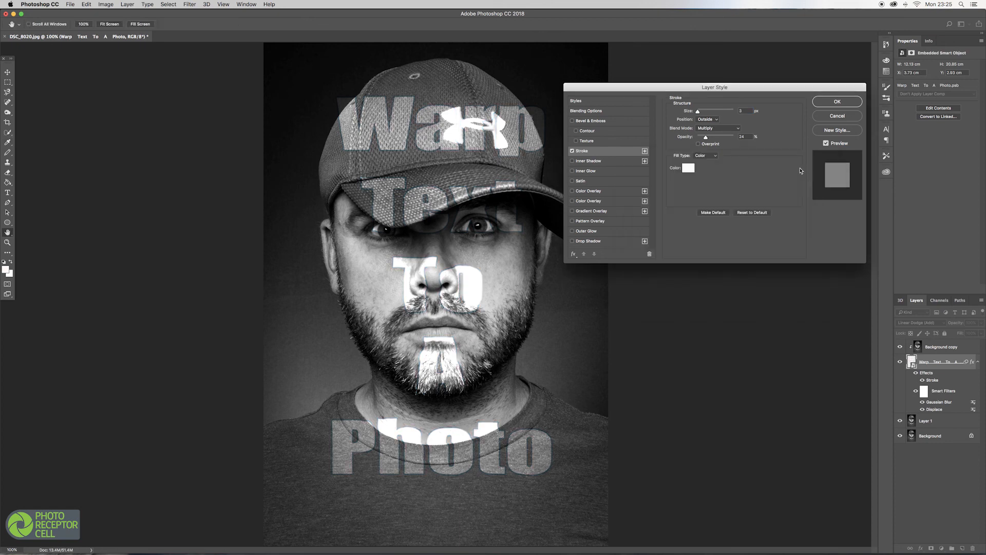
Set the stroke's blend mode to Normal, position to Center and opacity to 100%, then apply the style.
{"action": "left_click", "coordinate": [738, 129]}
{"action": "left_click", "coordinate": [707, 106]}
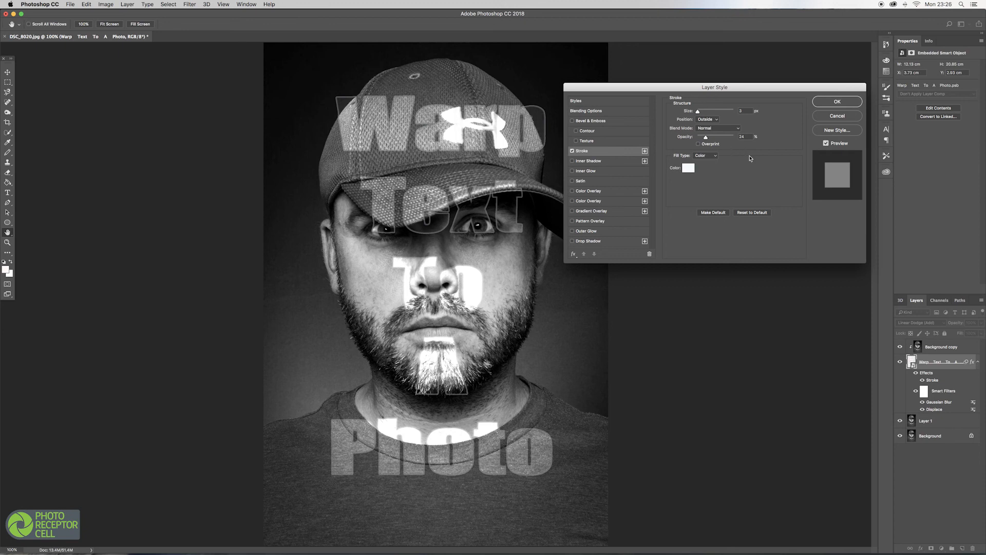
{"action": "left_click", "coordinate": [716, 120]}
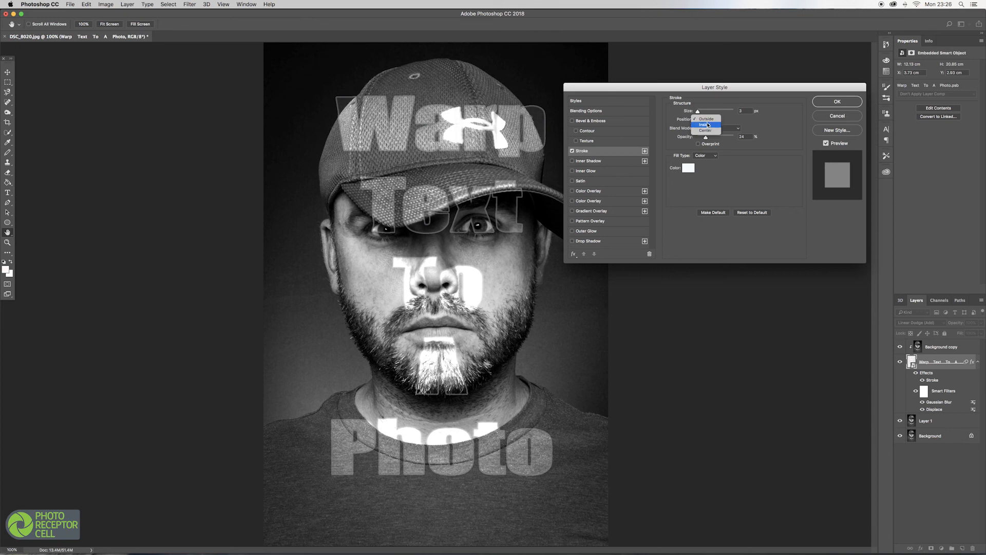
{"action": "left_click", "coordinate": [708, 125]}
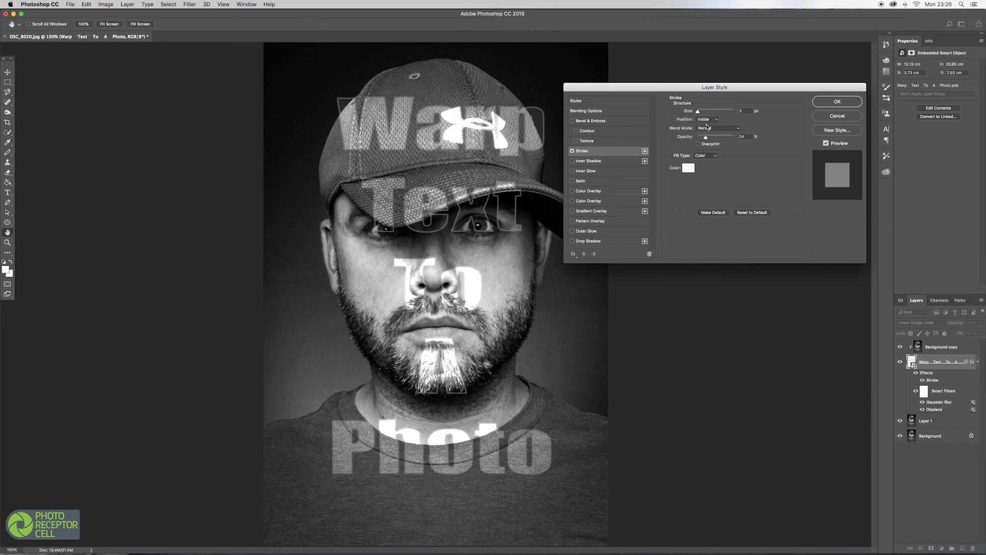
{"action": "left_click", "coordinate": [717, 119]}
{"action": "left_click", "coordinate": [711, 125]}
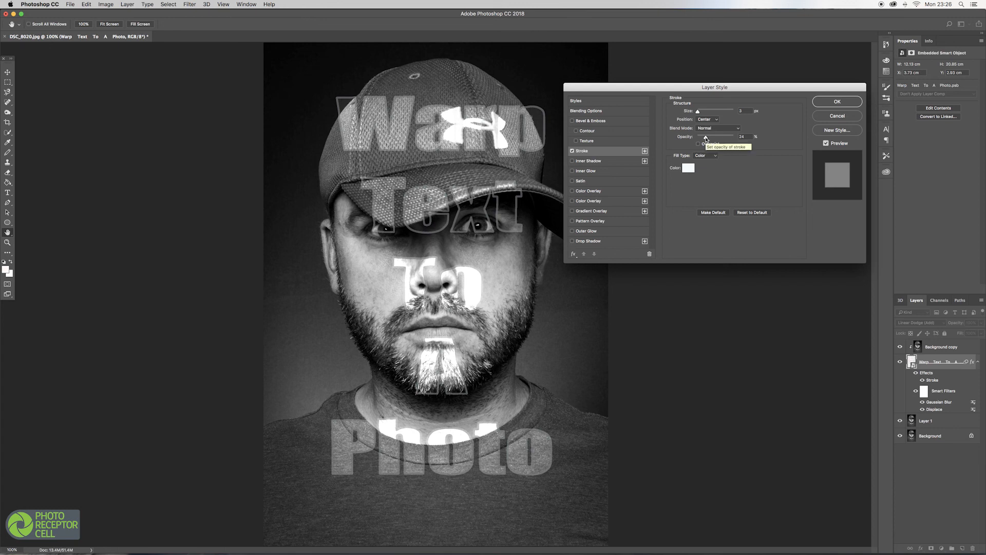
{"action": "left_click_drag", "start_coordinate": [706, 138], "coordinate": [735, 139]}
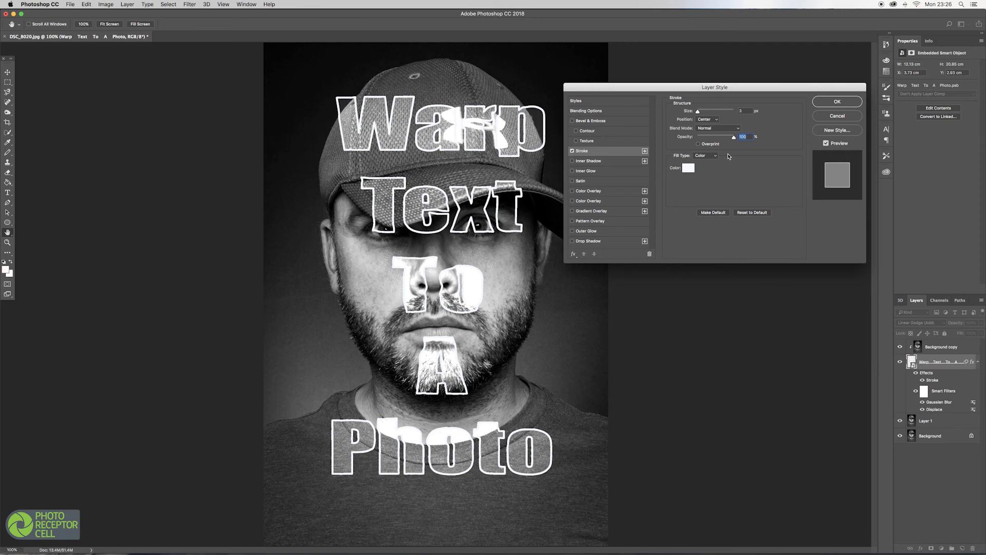
{"action": "left_click", "coordinate": [837, 102]}
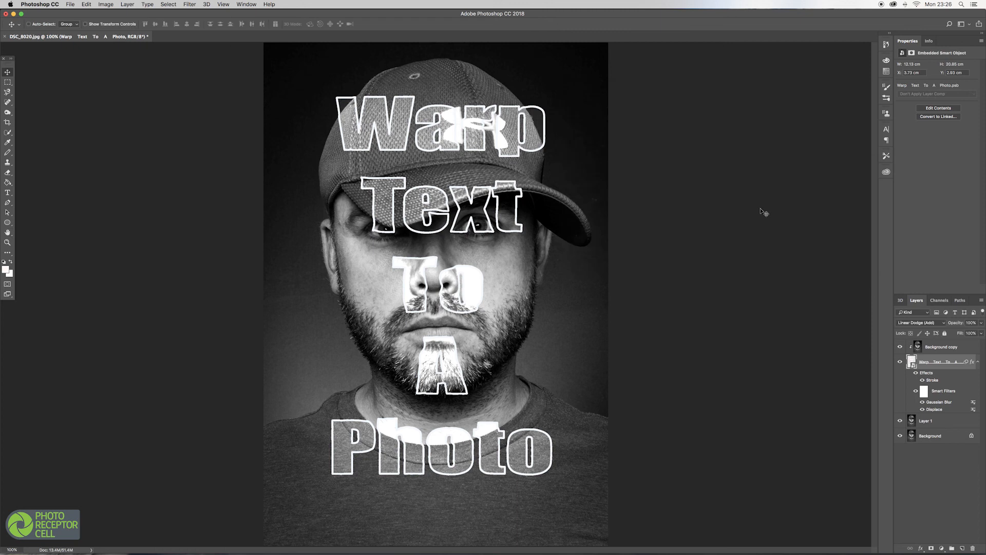